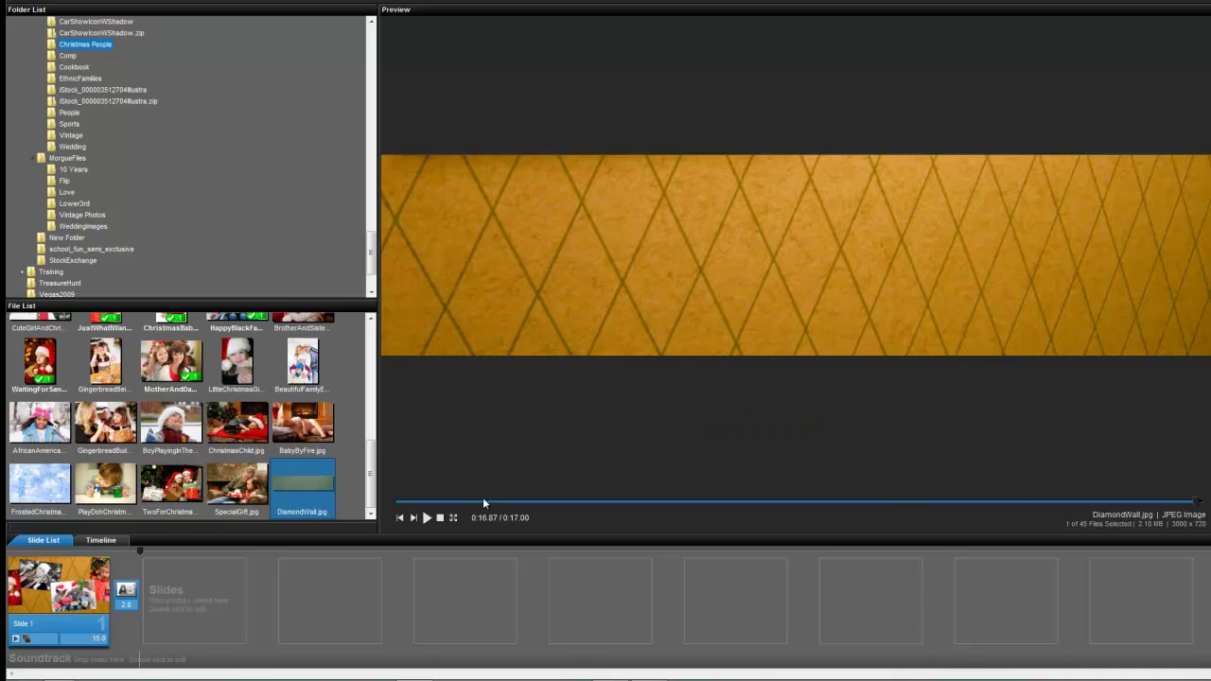
- Add DiamondWall.jpg from the File List as Slide 2 after Slide 1 and open its Slide Options
mouse_move(60, 668)
click(336, 596)
drag(254, 521, 204, 591)
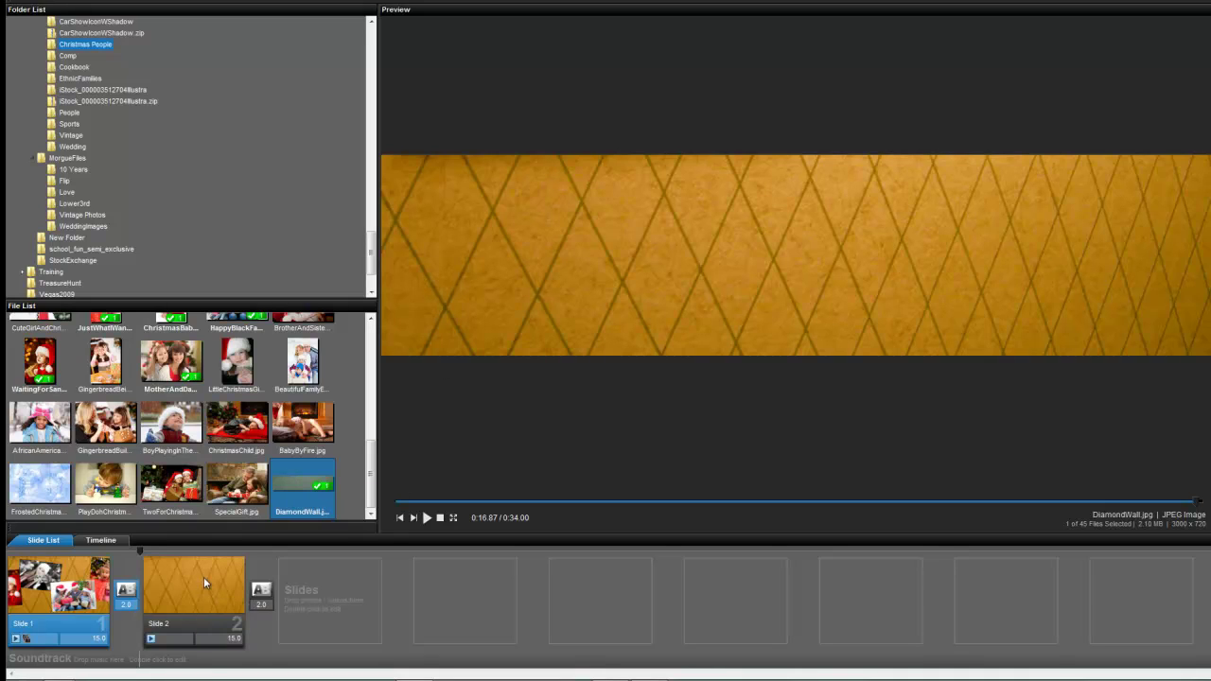
double_click(203, 582)
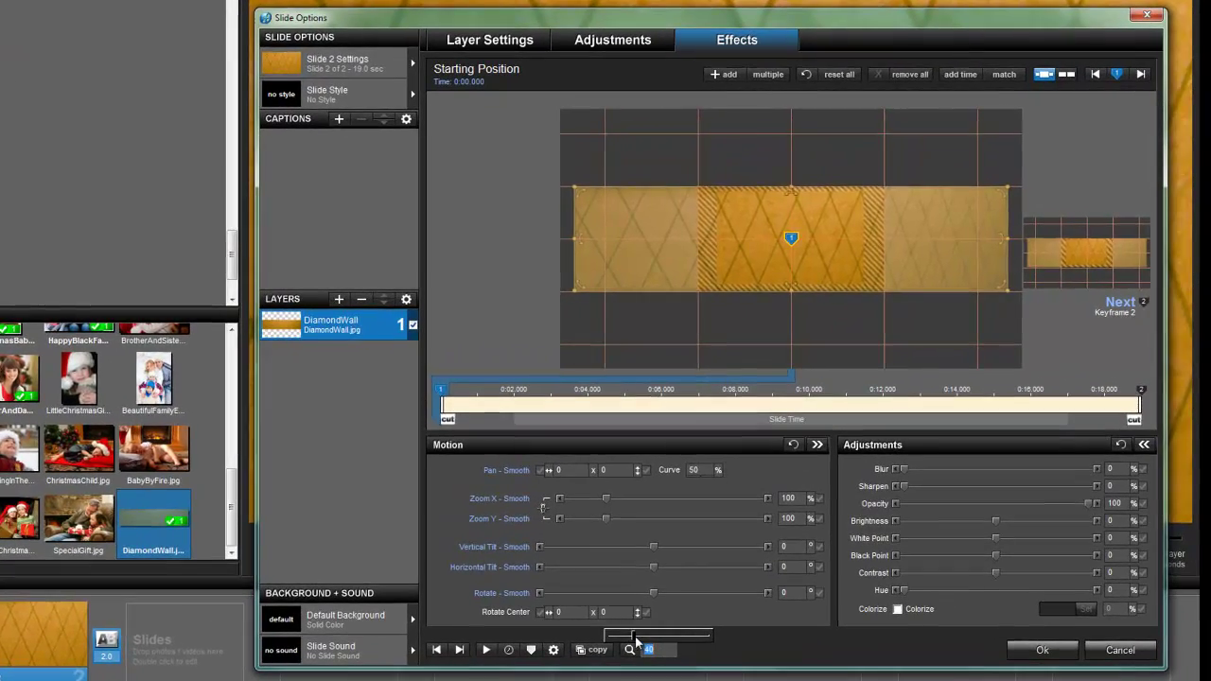
scroll(662, 642, down, 2)
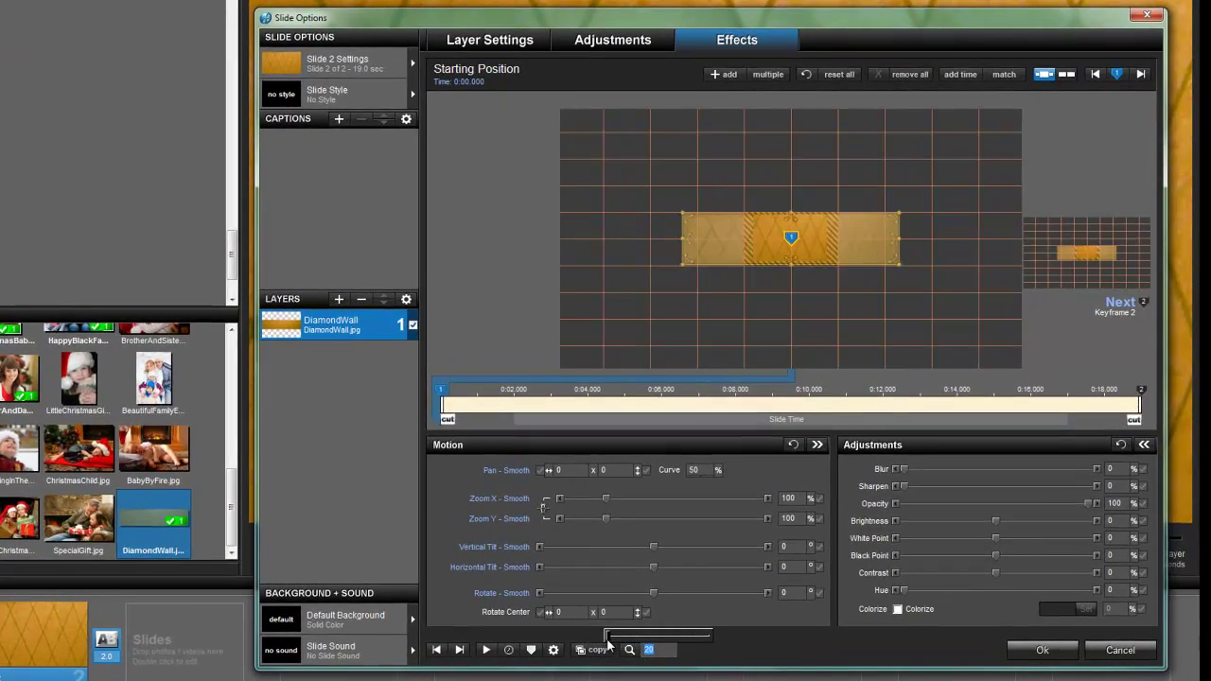
scroll(609, 644, up, 8)
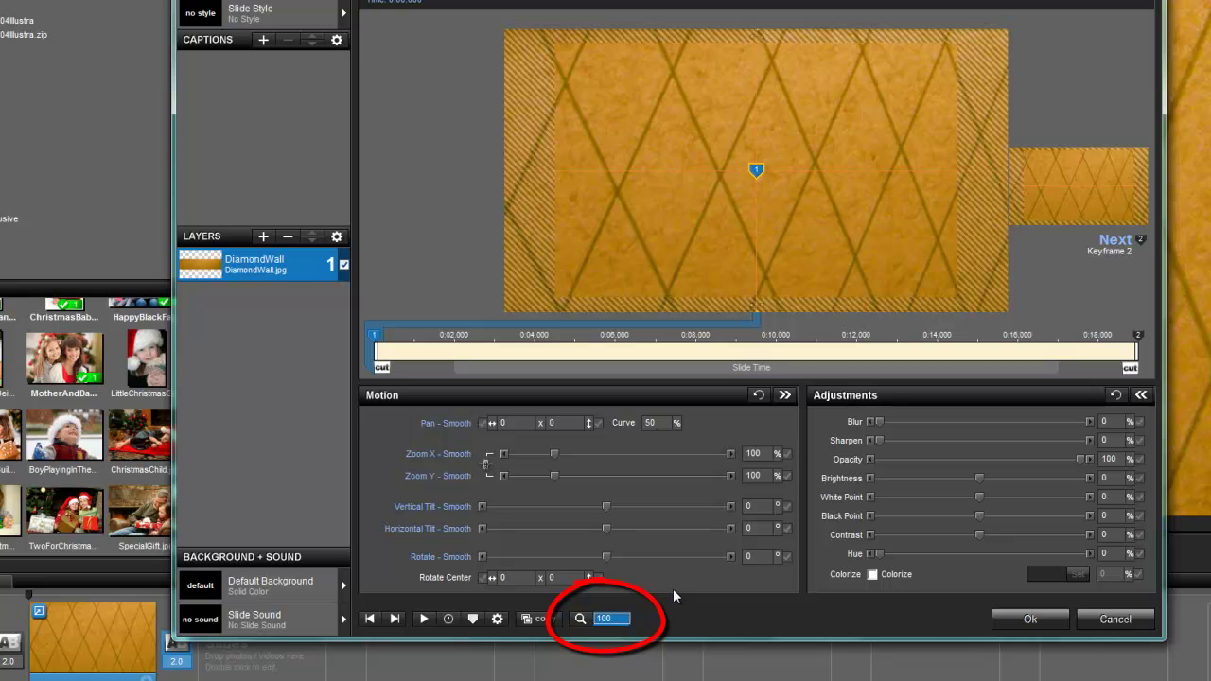
click(606, 625)
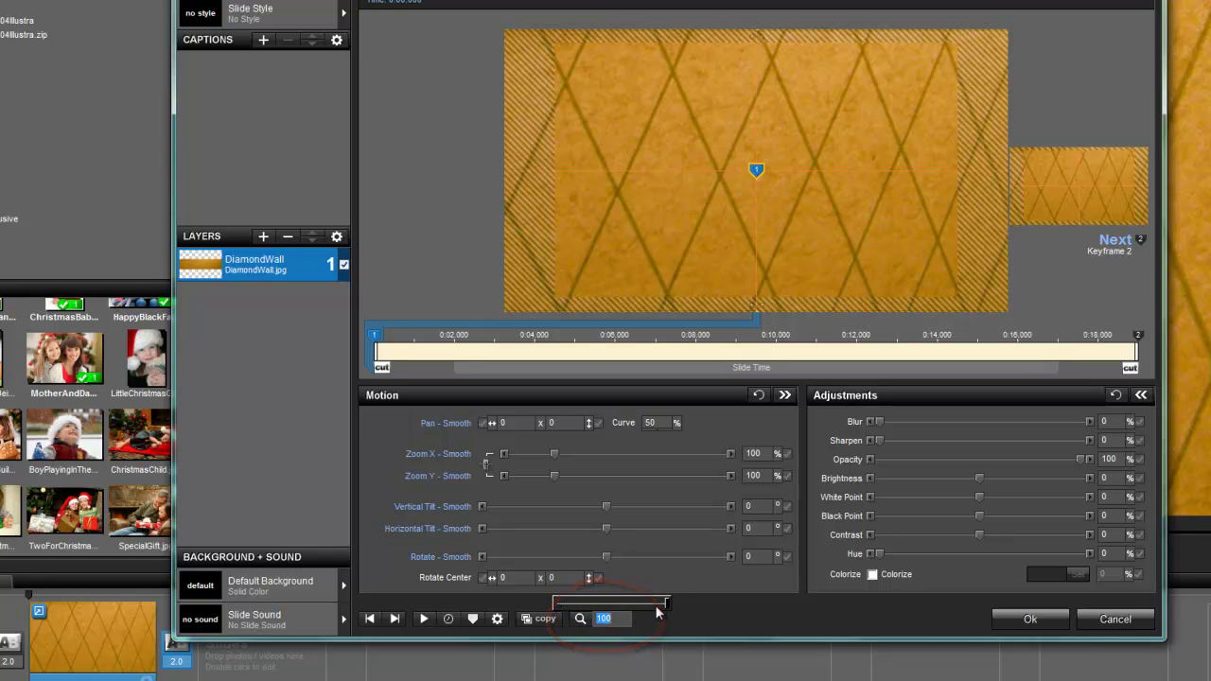
drag(665, 606, 566, 623)
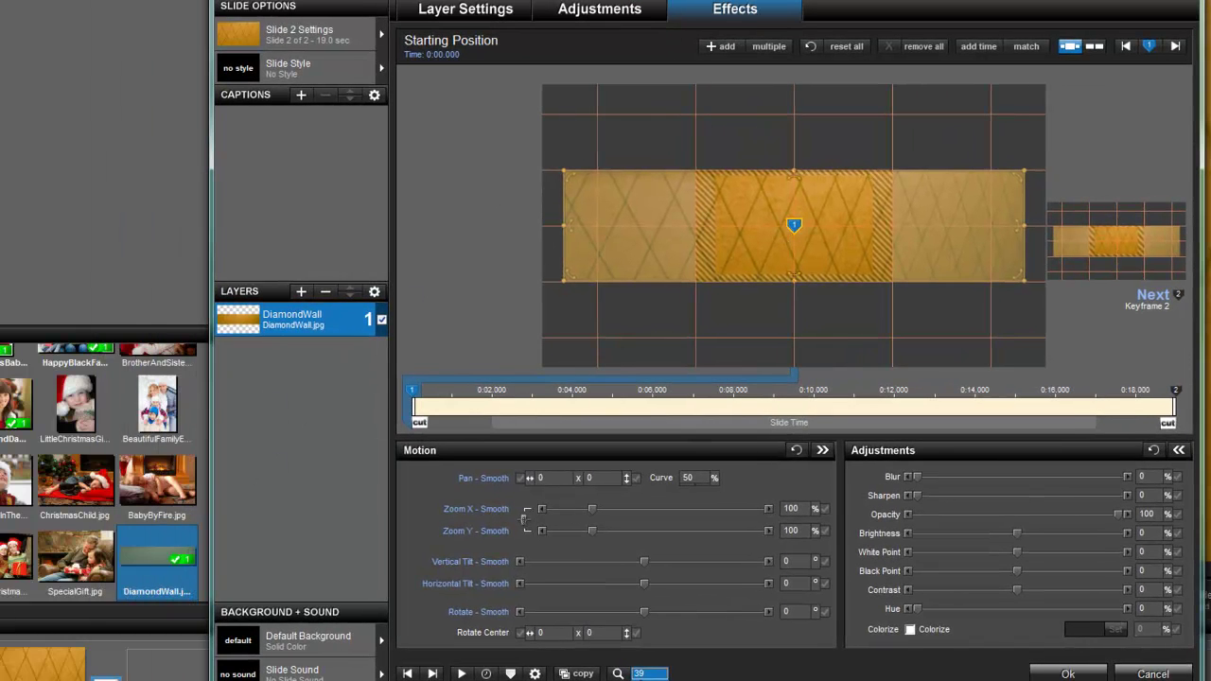
click(653, 674)
text(40)
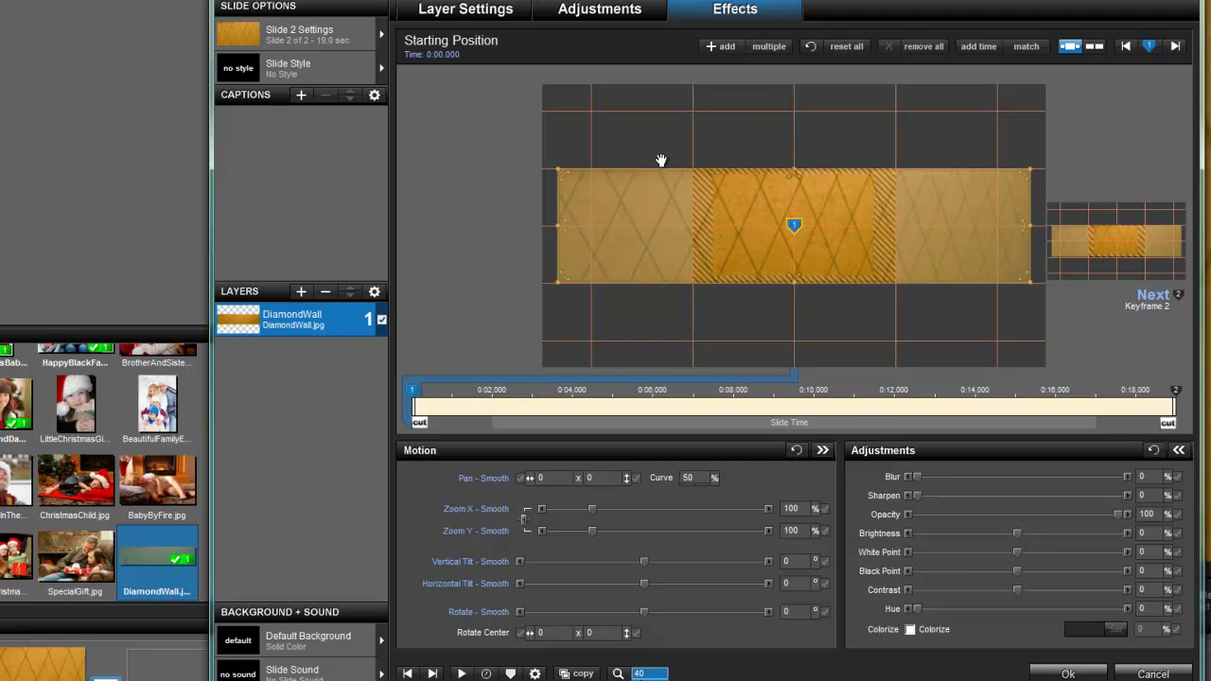
- Show the DiamondWall layer's Layer Settings (Fill frame, 100% zoom) and nudge the dialog slightly right
click(490, 14)
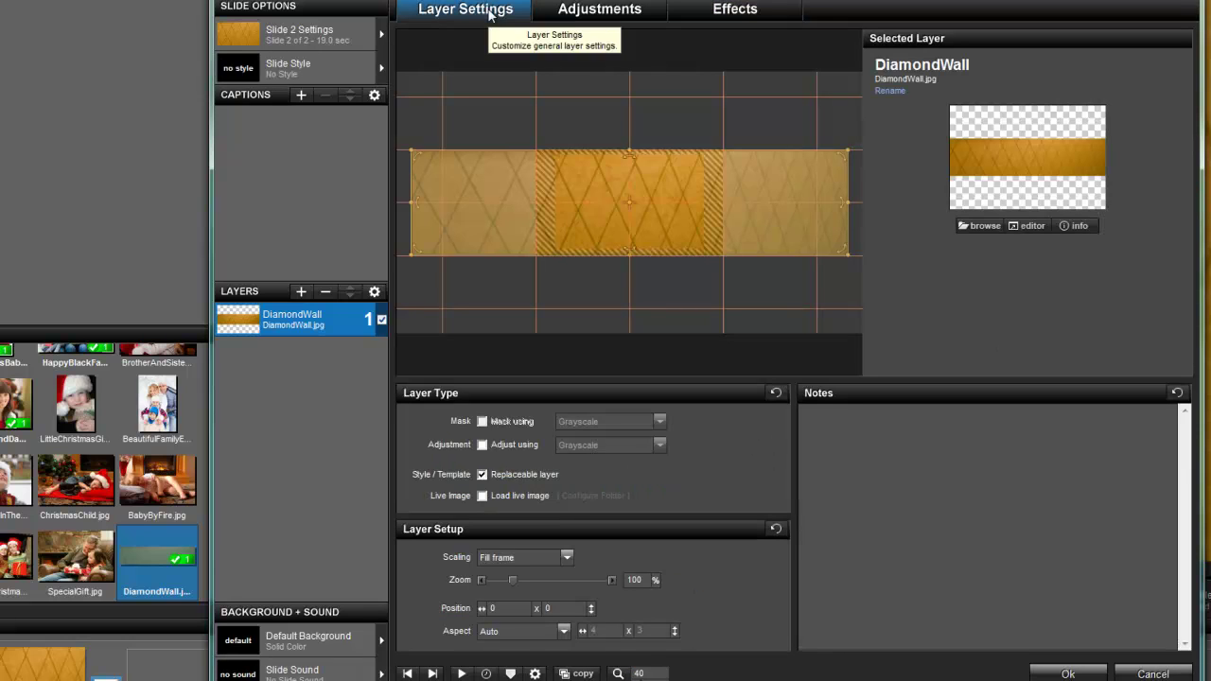
click(697, 9)
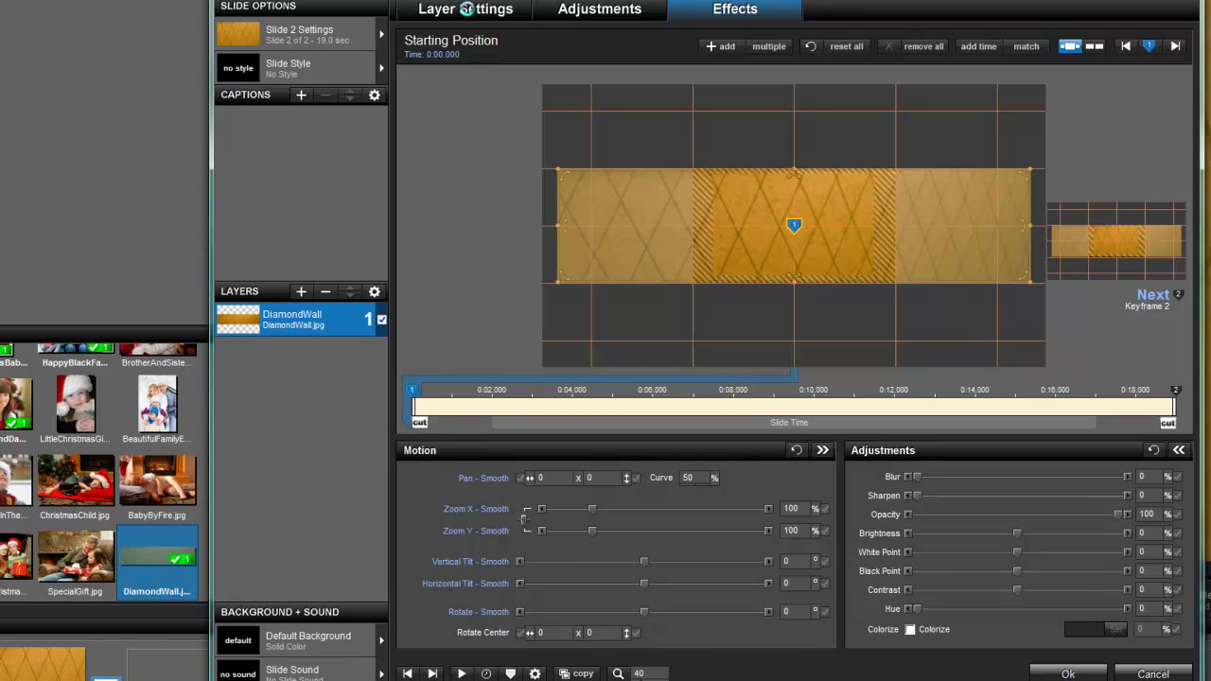
click(467, 12)
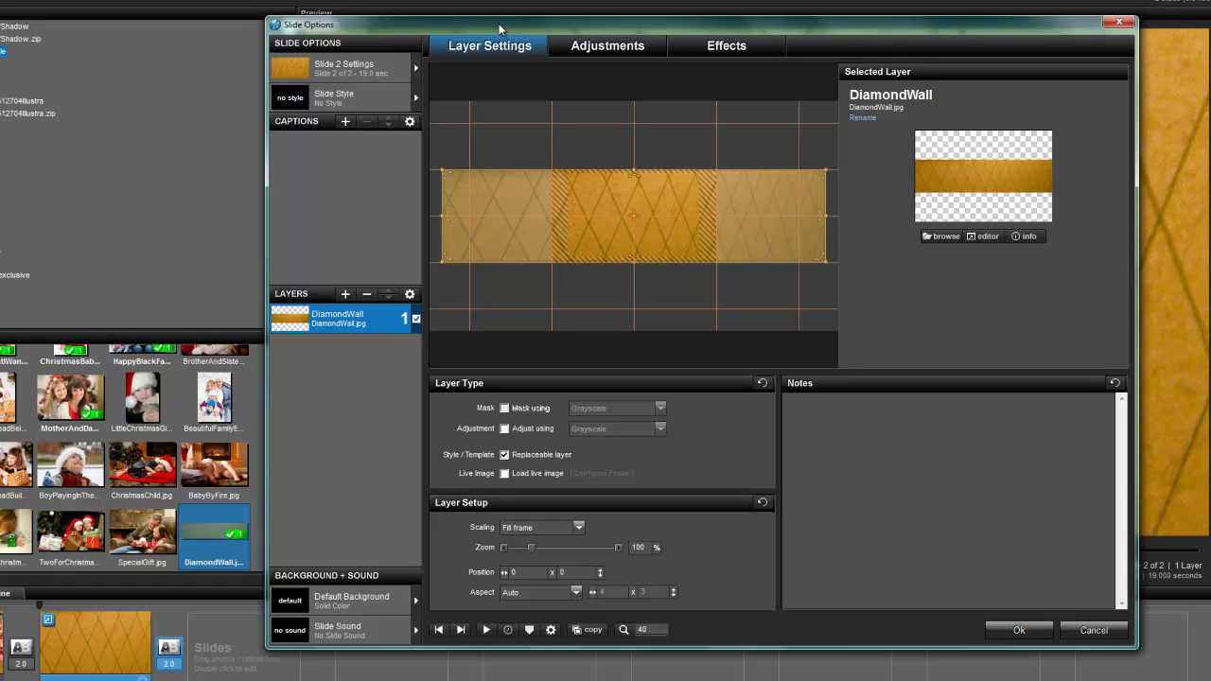
drag(498, 24, 506, 24)
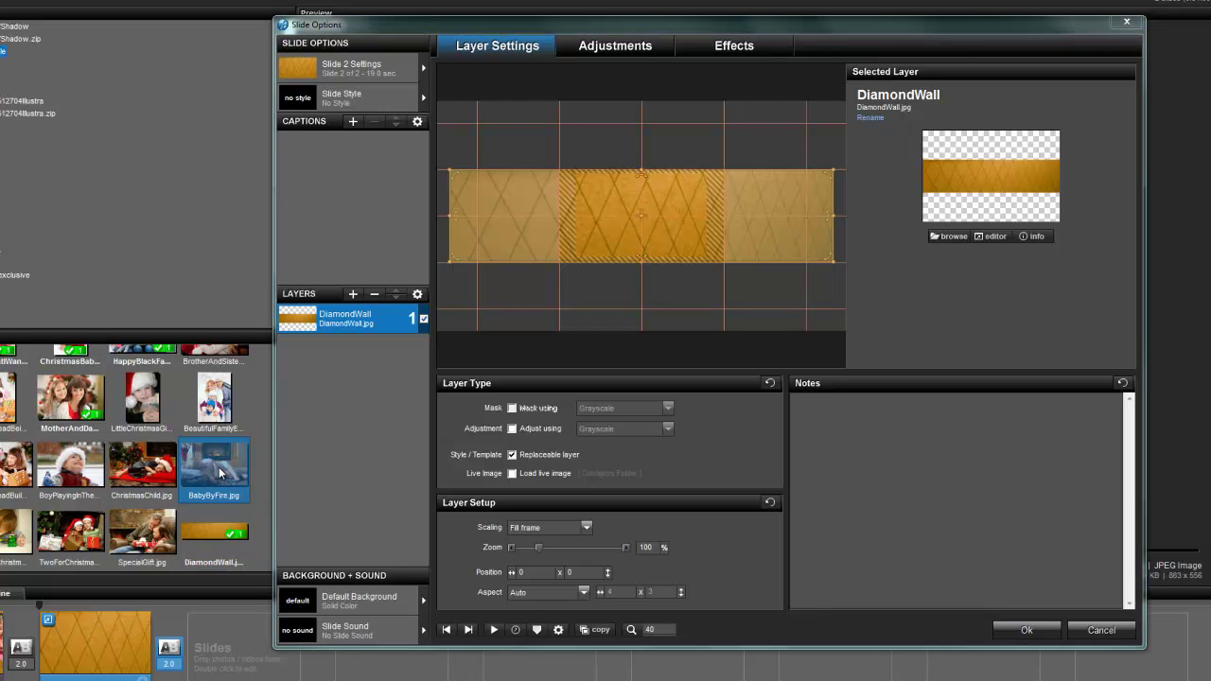
- Add BabyByFire as a layer, shrink it to about 39% and tilt it clockwise
drag(210, 473, 350, 312)
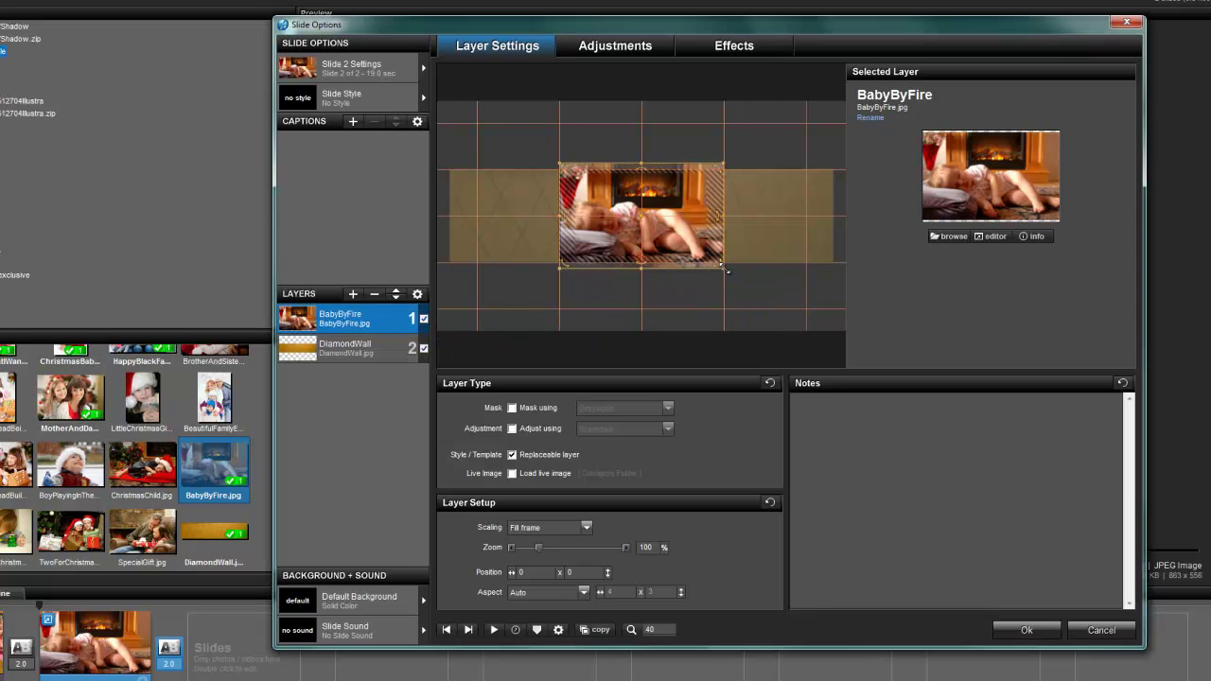
drag(726, 270, 754, 226)
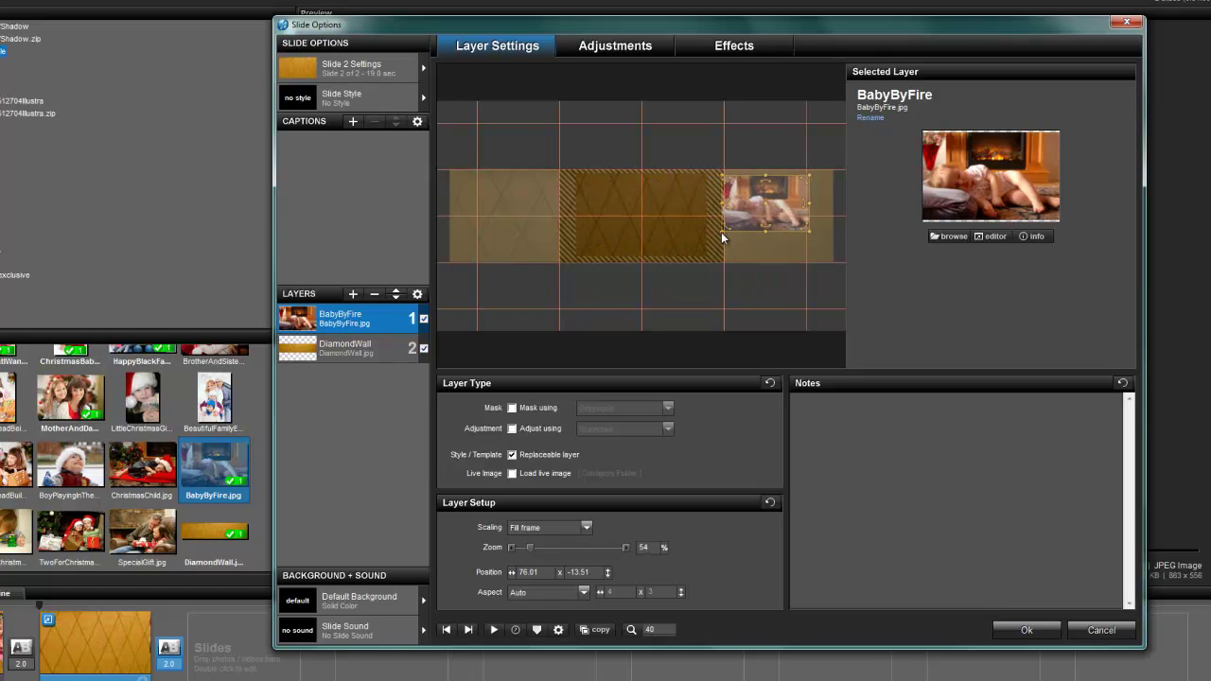
drag(722, 229, 732, 224)
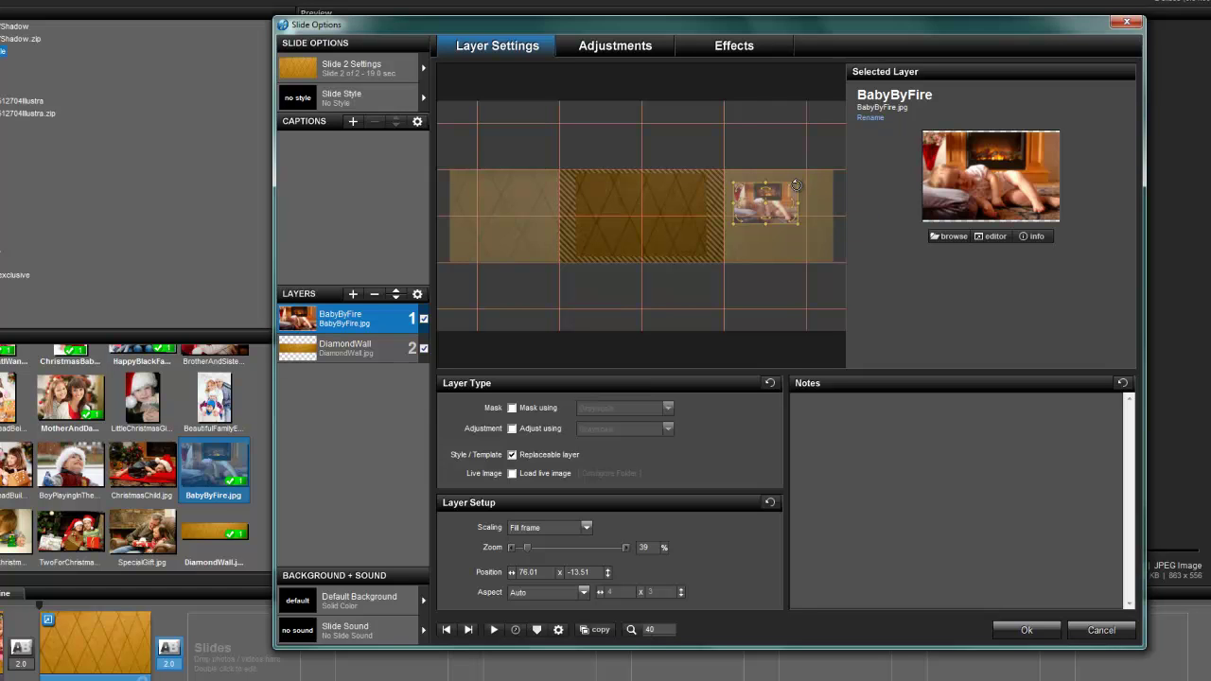
drag(795, 185, 823, 211)
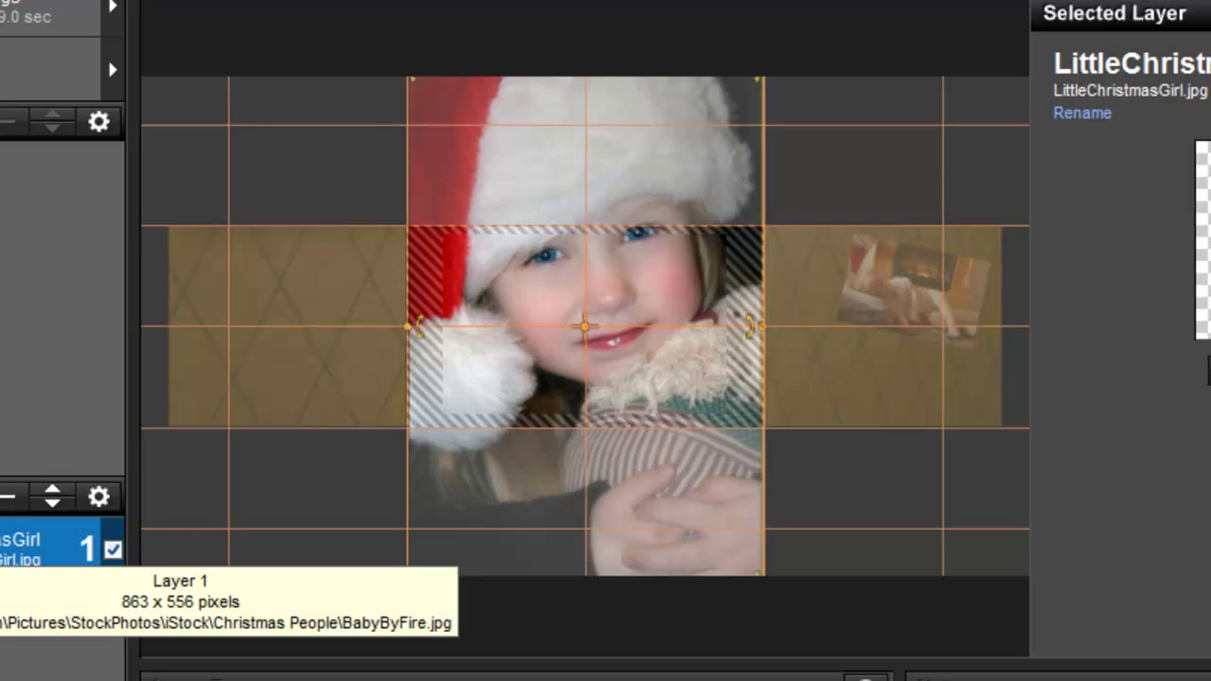
- Scale LittleChristmasGirl to about half, place it on the wall's right section and tilt it slightly clockwise
scroll(557, 416, down, 5)
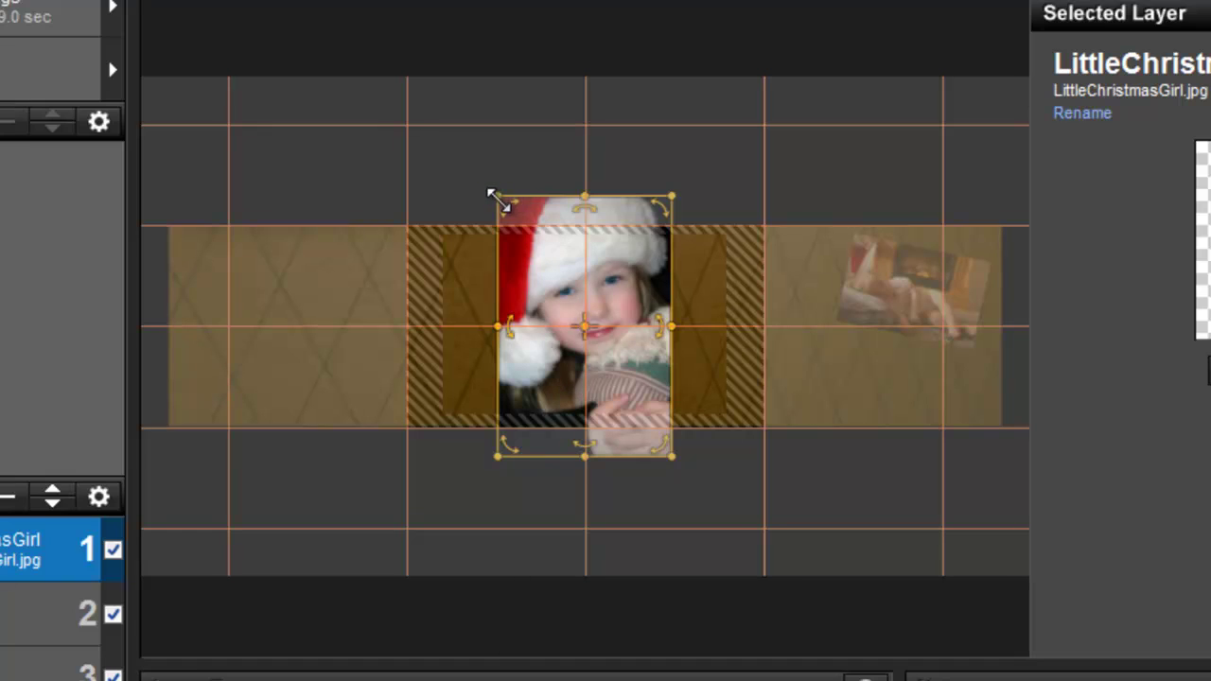
drag(490, 192, 540, 230)
drag(572, 302, 803, 327)
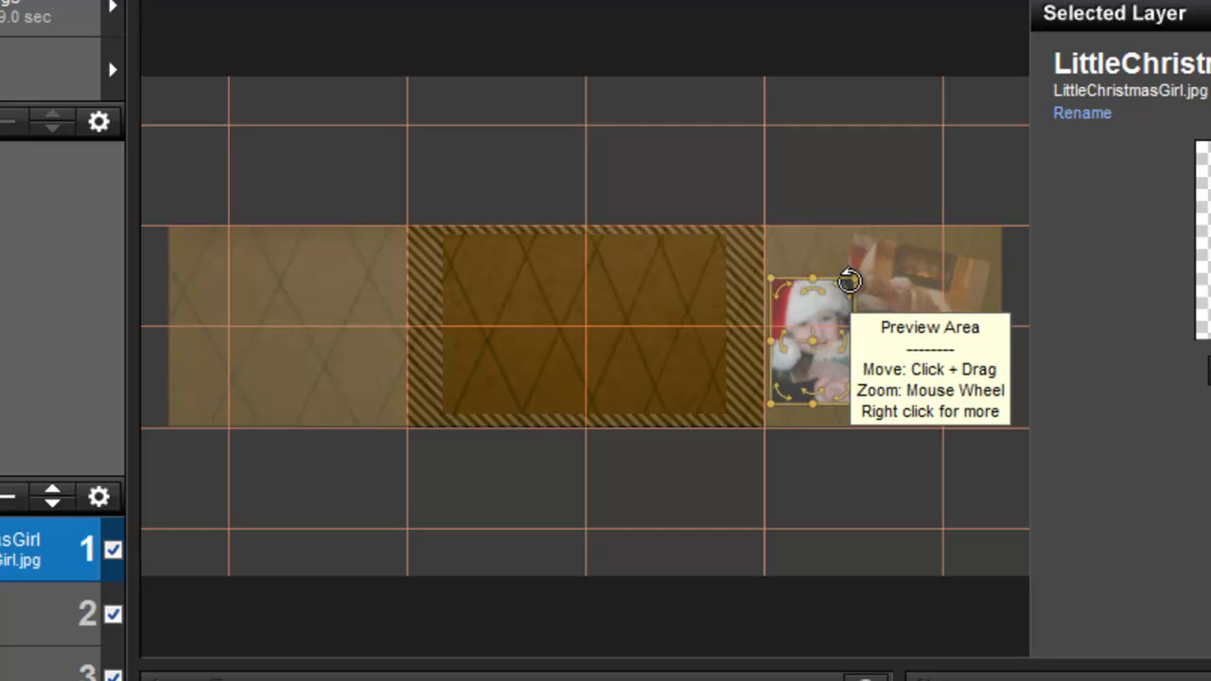
drag(849, 273, 838, 265)
drag(838, 332, 811, 346)
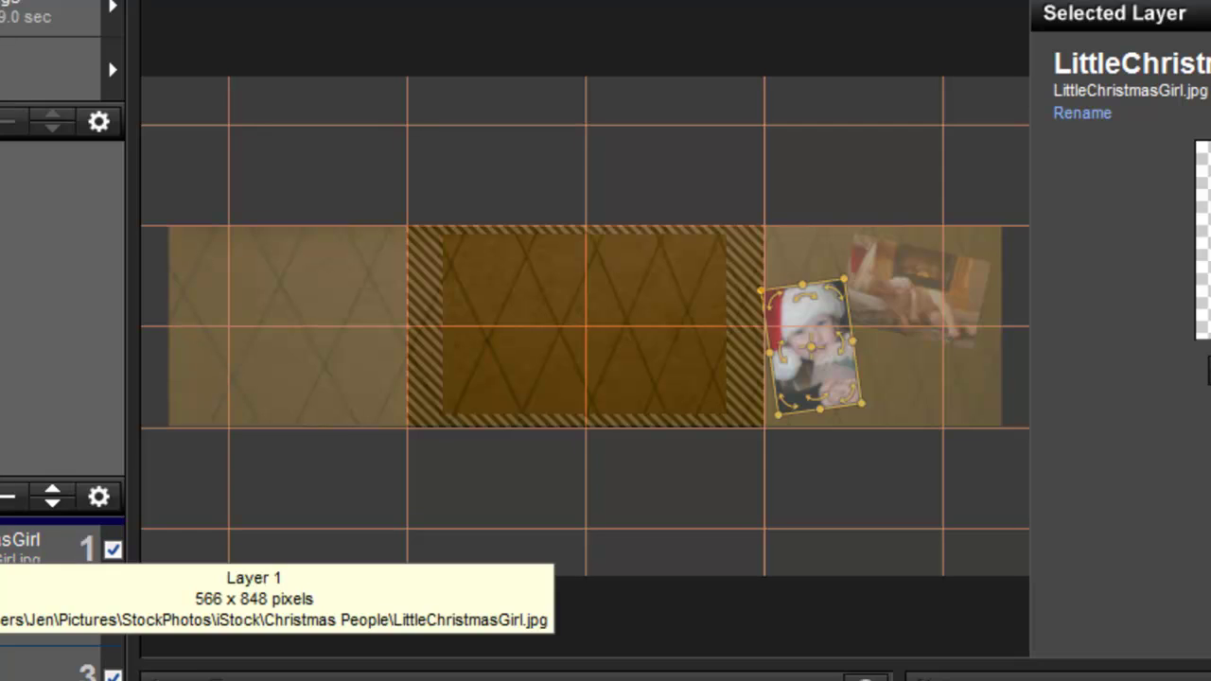
- Add ChristmasChild as a layer, tilt it slightly and shrink it further
drag(5, 548, 37, 548)
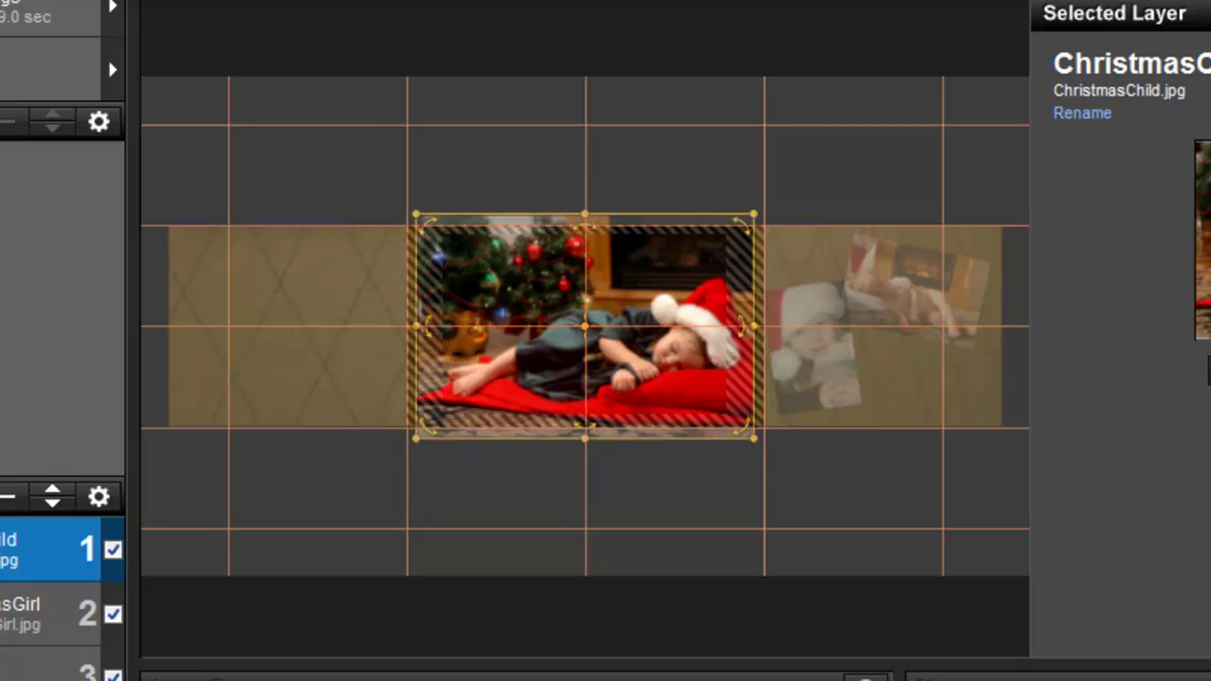
scroll(676, 284, down, 10)
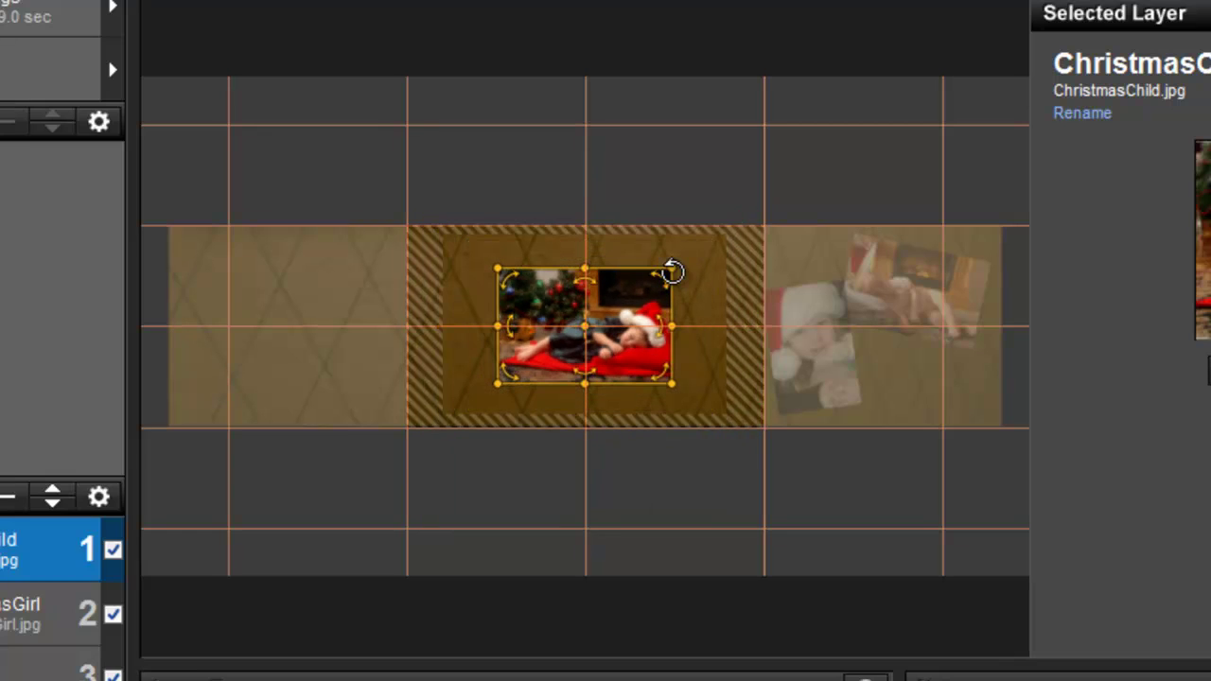
drag(671, 269, 728, 303)
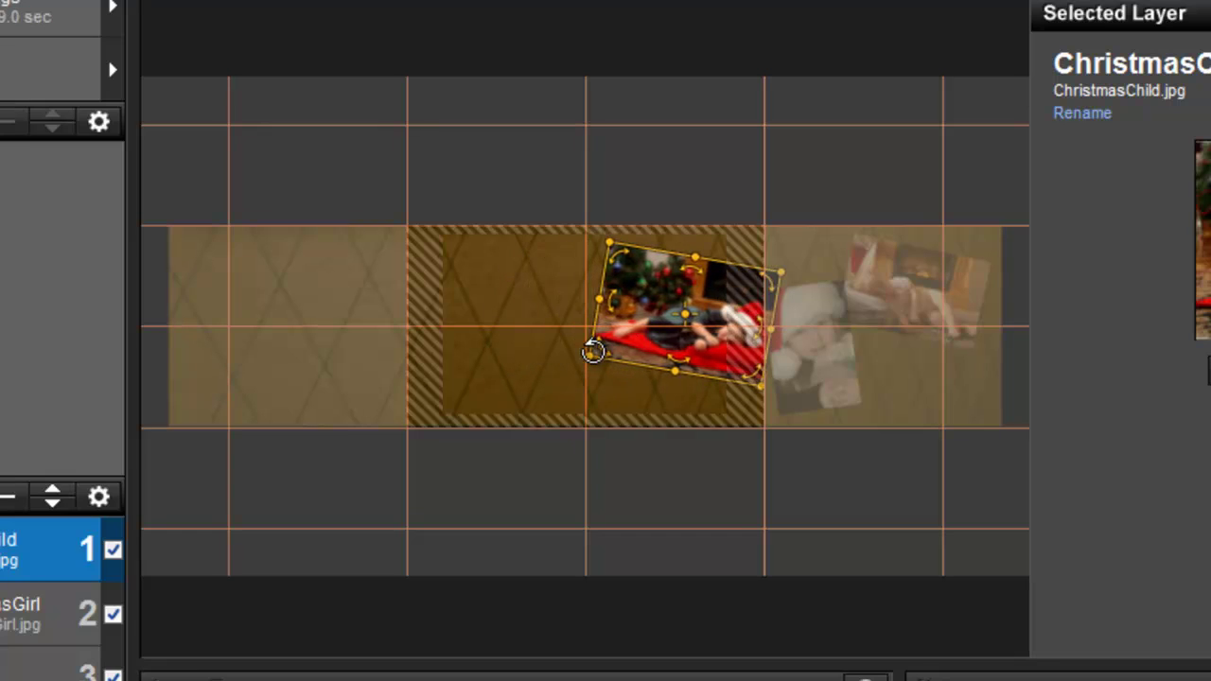
drag(587, 358, 603, 347)
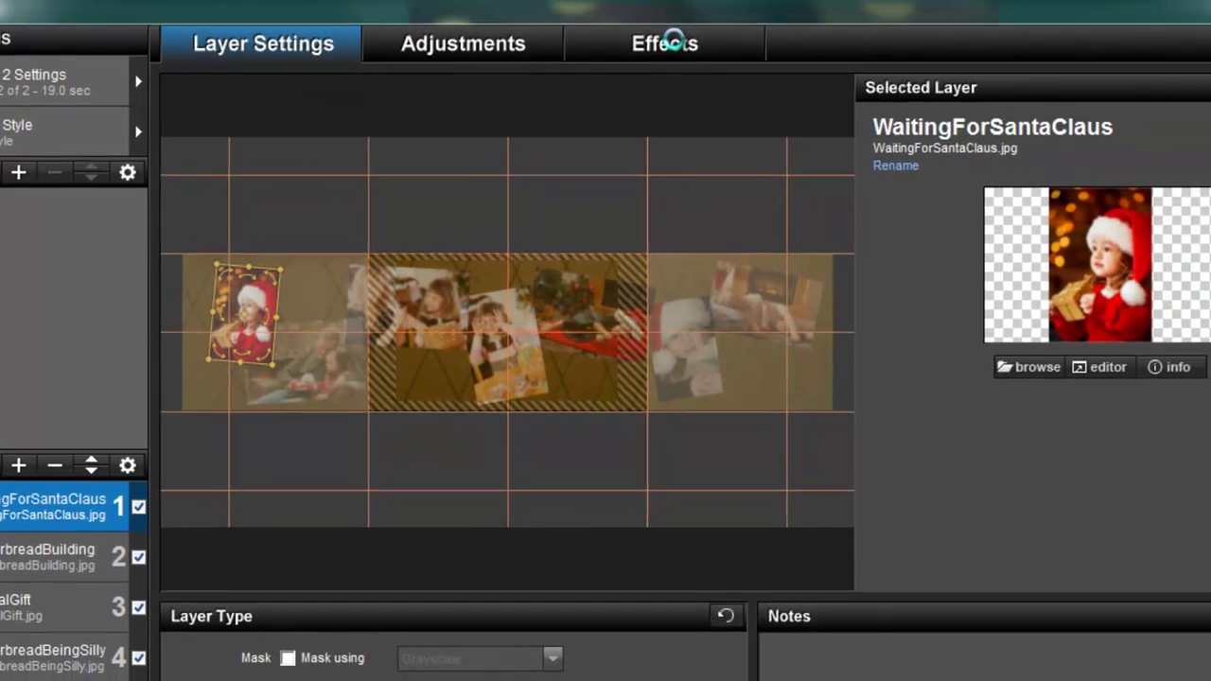
- Copy keyframe 1 to the next keyframe for WaitingForSantaClaus, GingerbreadBuilding and SpecialGift
click(729, 50)
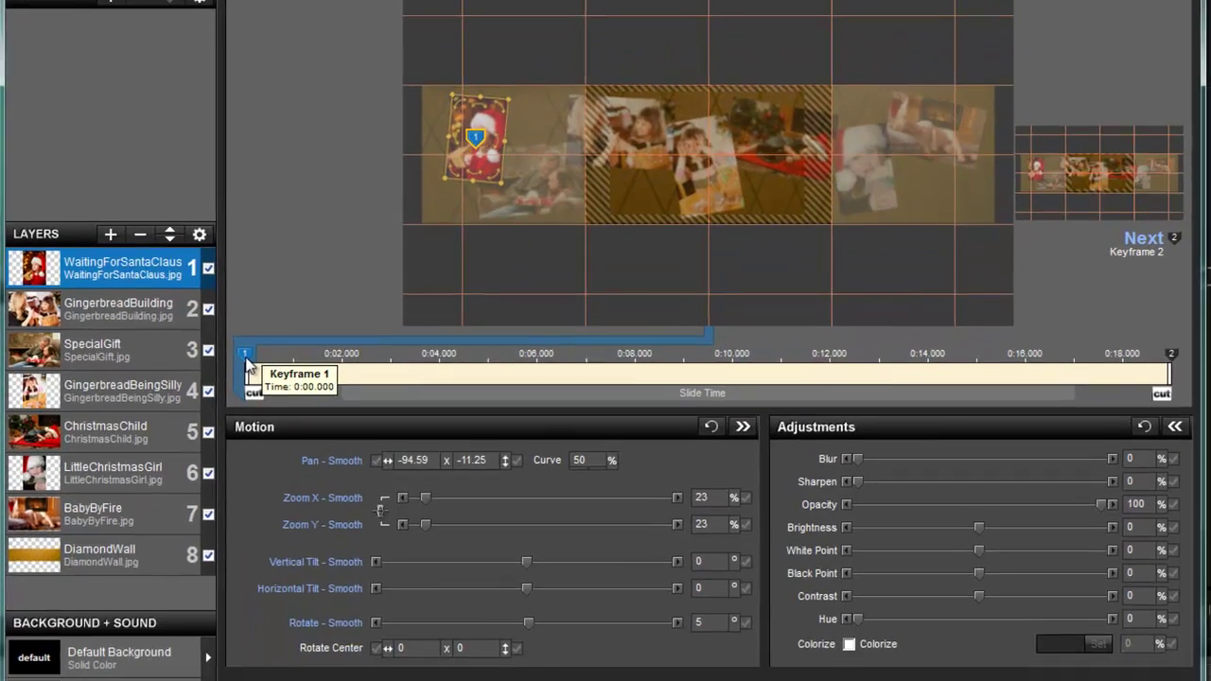
right_click(257, 509)
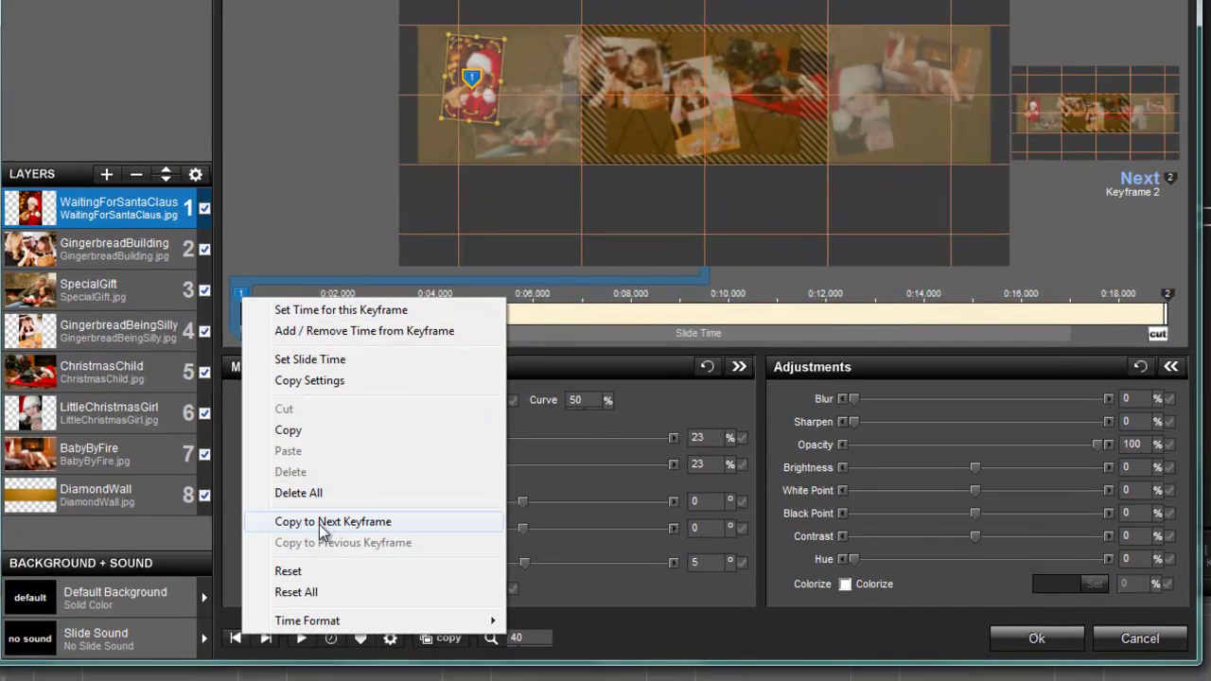
click(322, 532)
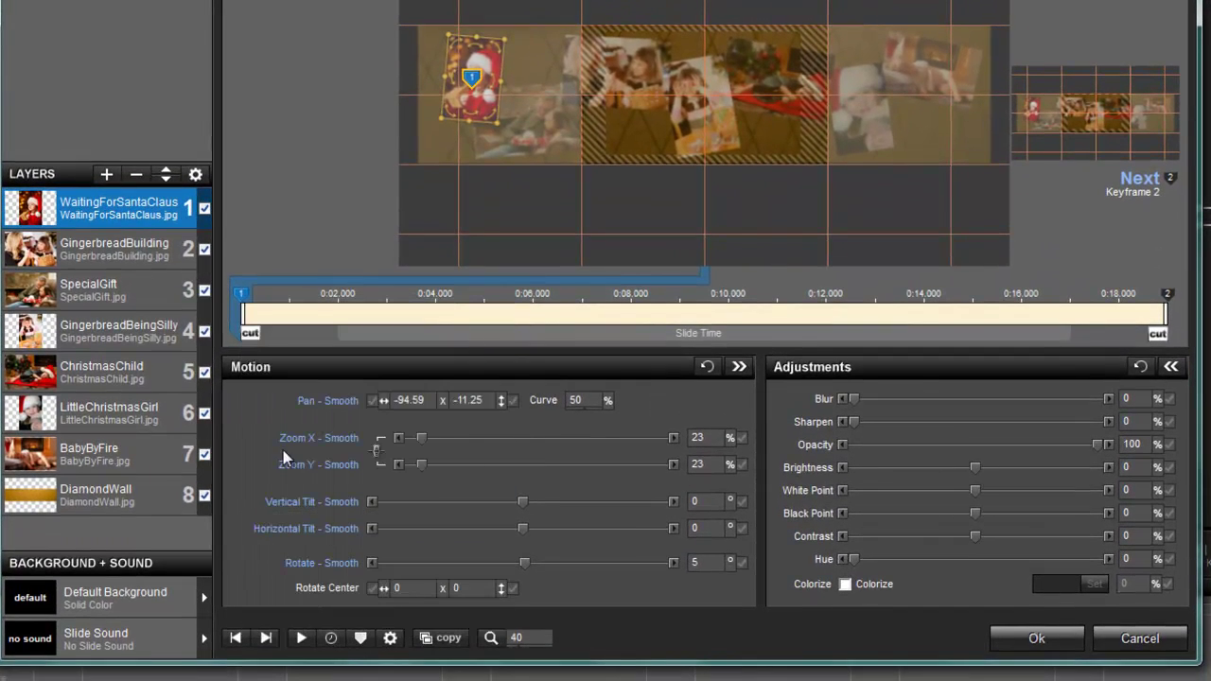
click(123, 247)
right_click(242, 294)
click(321, 511)
click(123, 289)
right_click(241, 295)
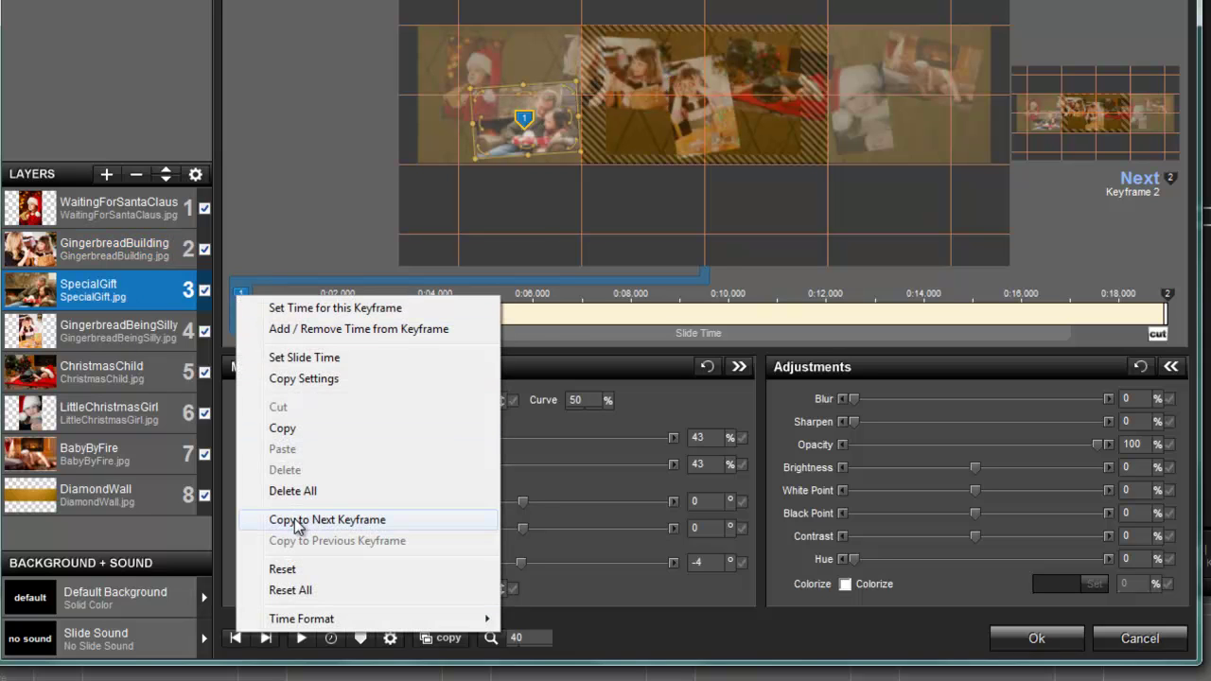
click(303, 519)
- Copy keyframe 1 to keyframe 2 for GingerbreadBeingSilly, ChristmasChild, LittleChristmasGirl and BabyByFire
click(119, 328)
right_click(241, 297)
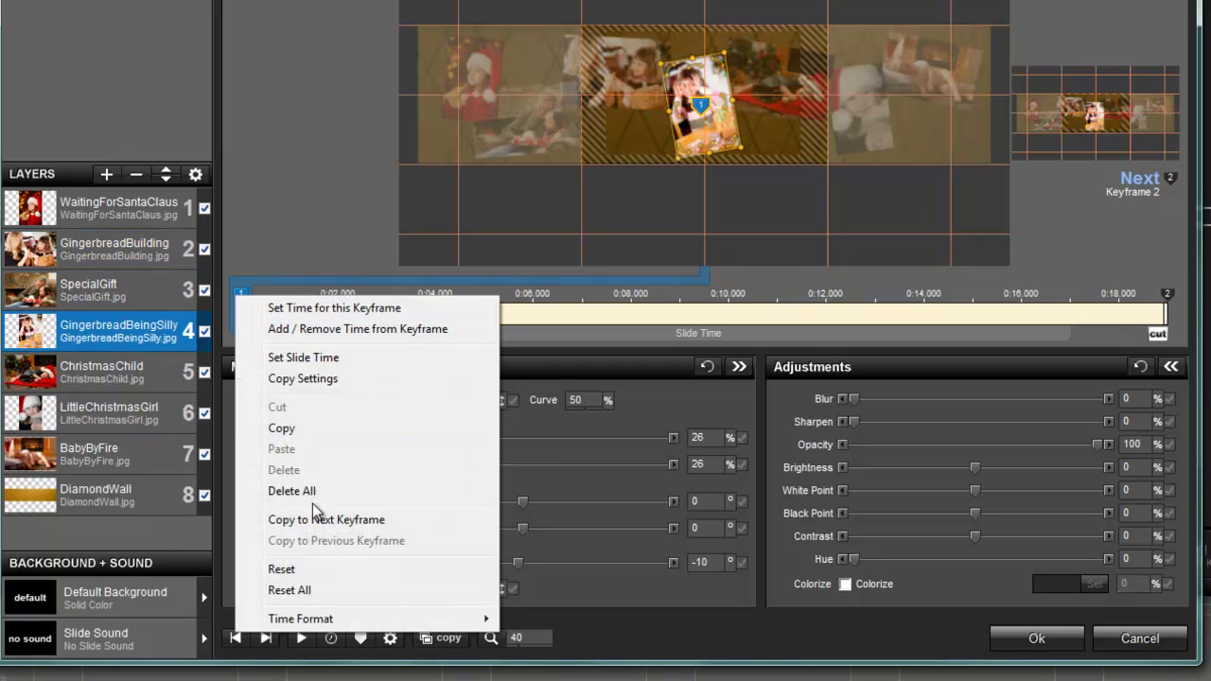
click(321, 519)
click(121, 361)
right_click(243, 295)
click(340, 519)
click(109, 412)
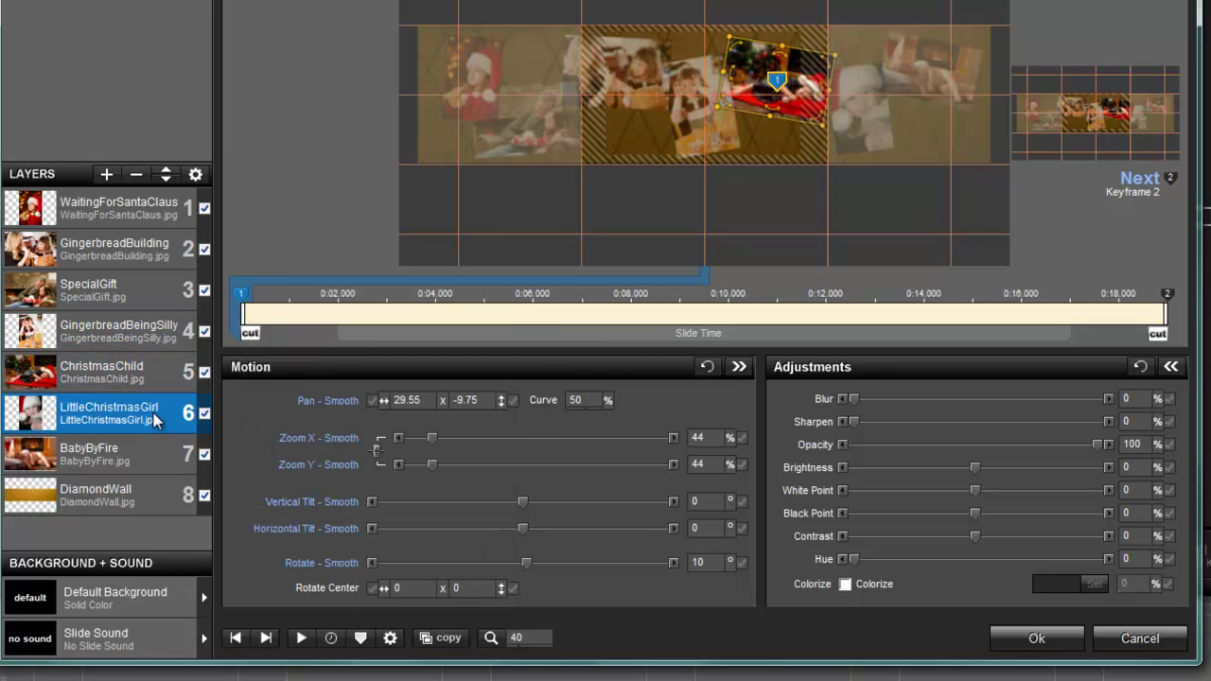
right_click(241, 296)
click(321, 516)
click(113, 454)
right_click(243, 298)
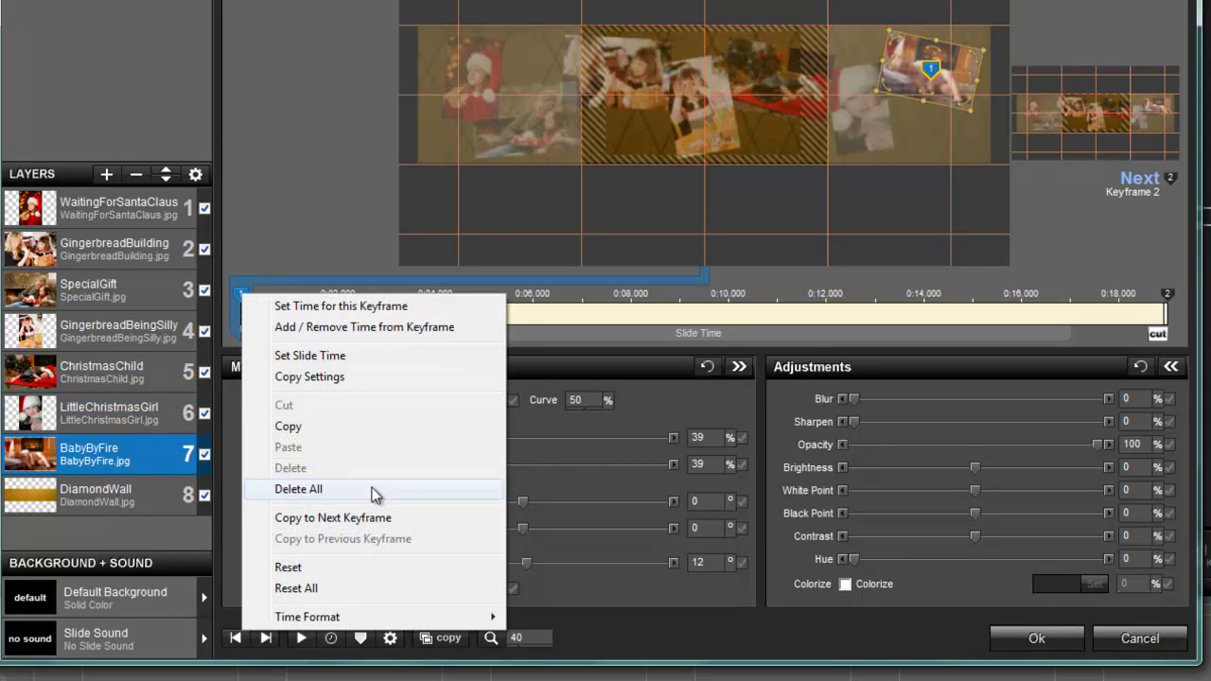
click(369, 517)
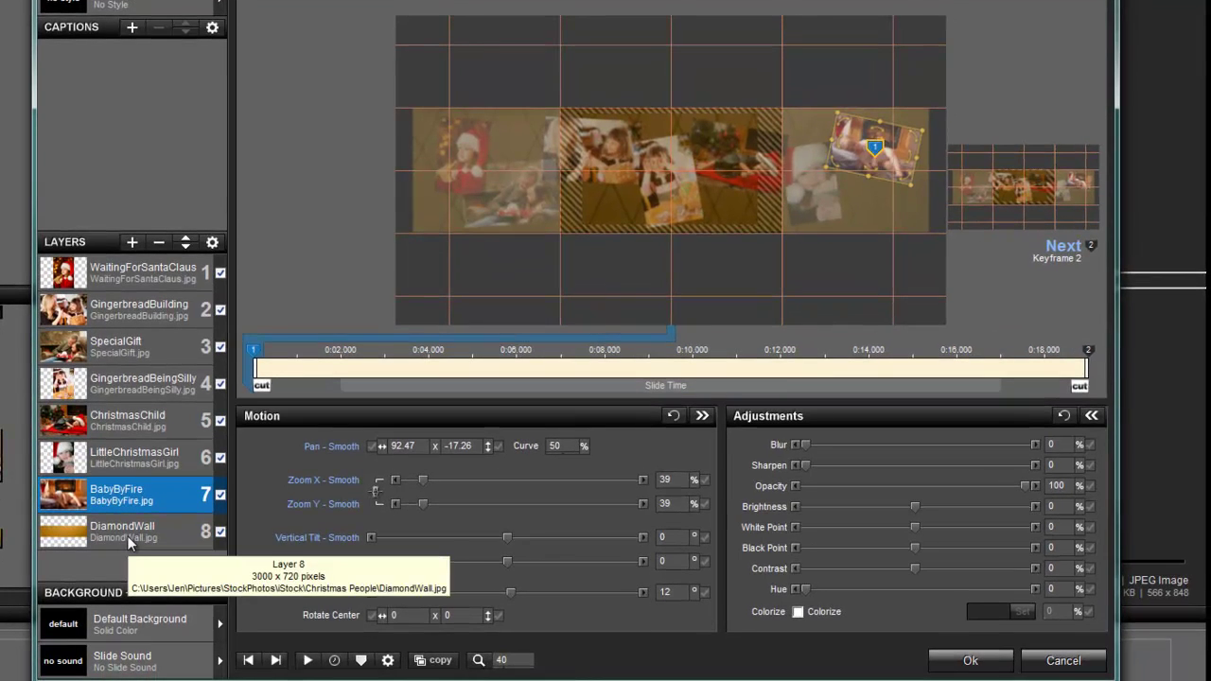
- Shift DiamondWall right of centre at keyframe 1 and left of centre at keyframe 2
click(129, 531)
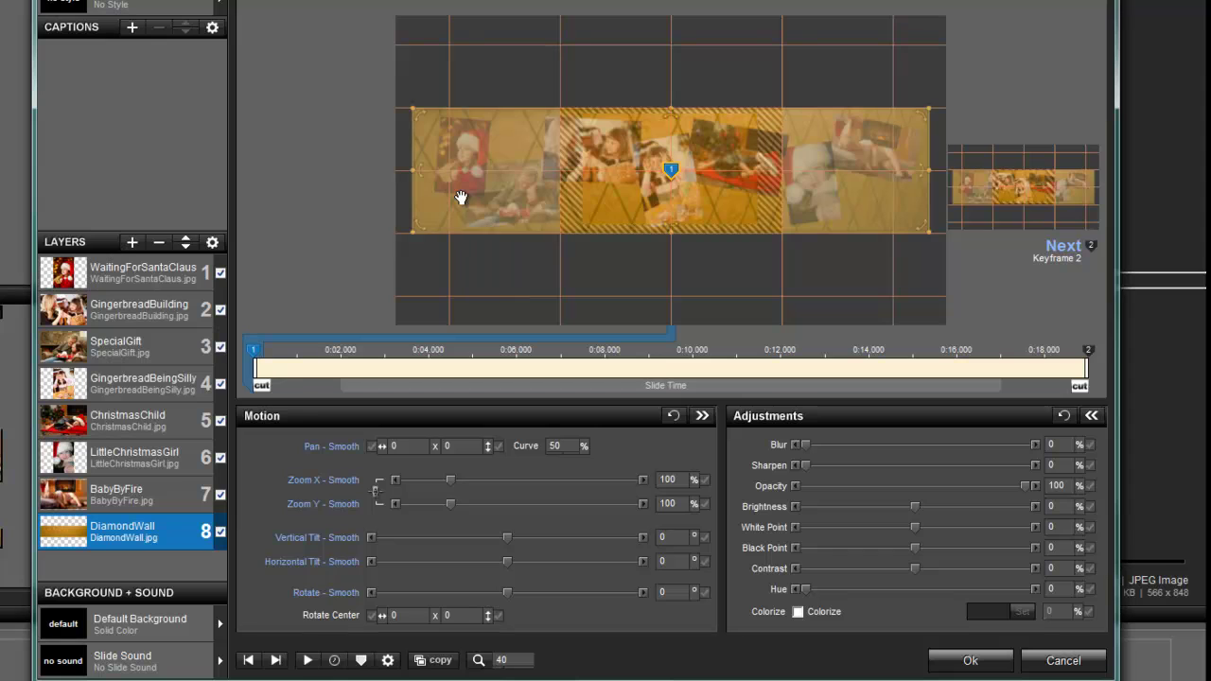
drag(461, 197, 606, 189)
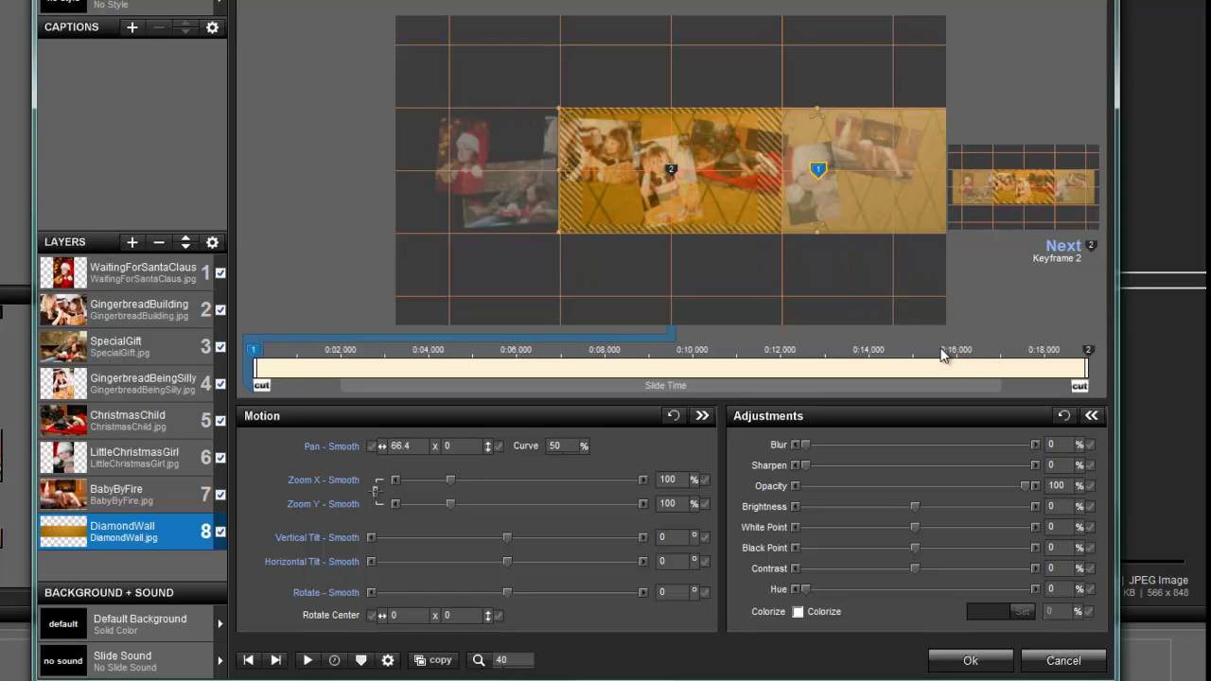
click(1089, 351)
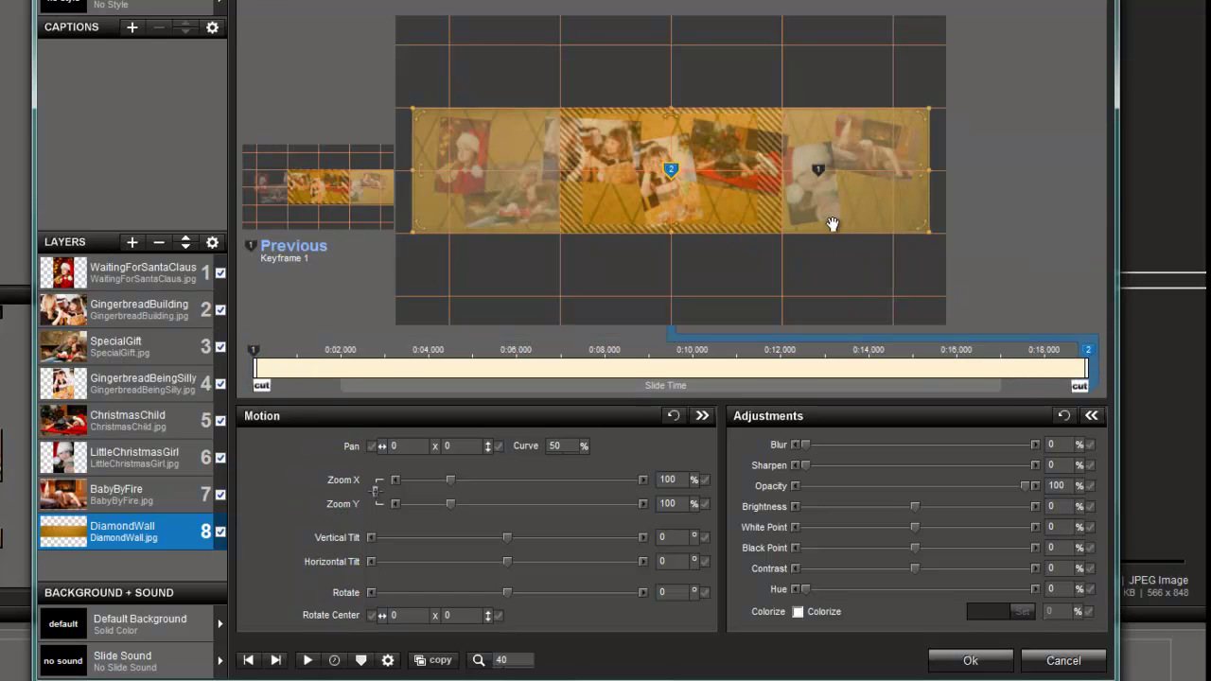
drag(846, 206, 701, 220)
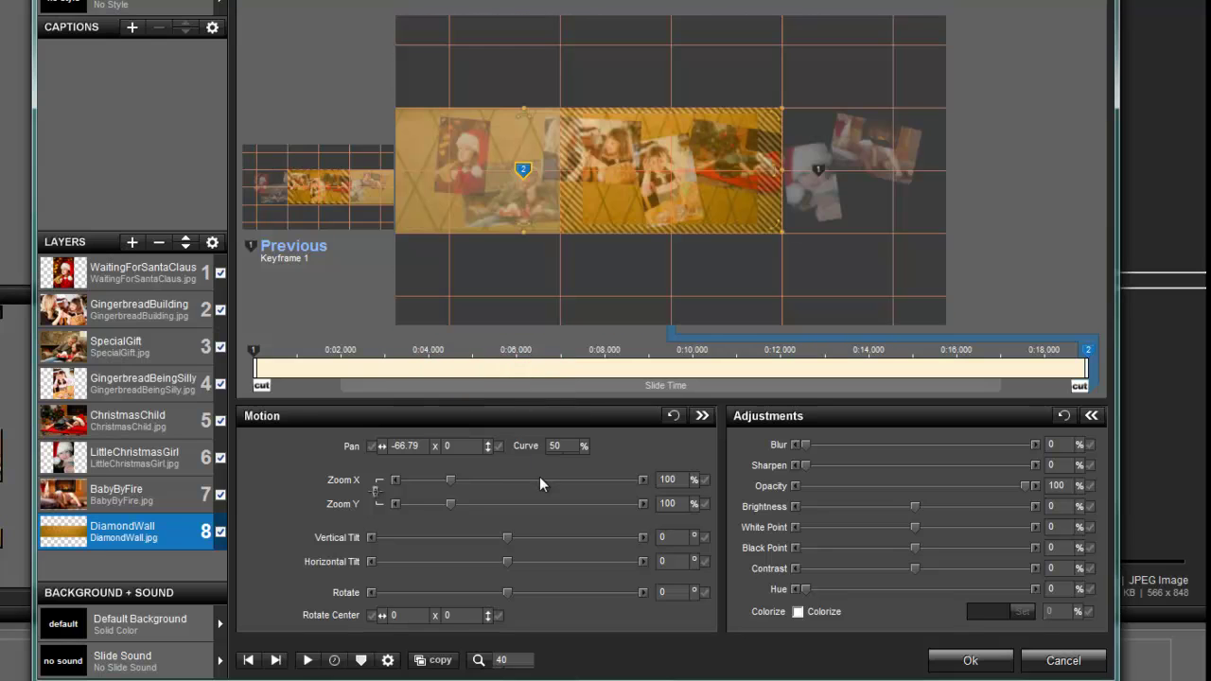
click(175, 275)
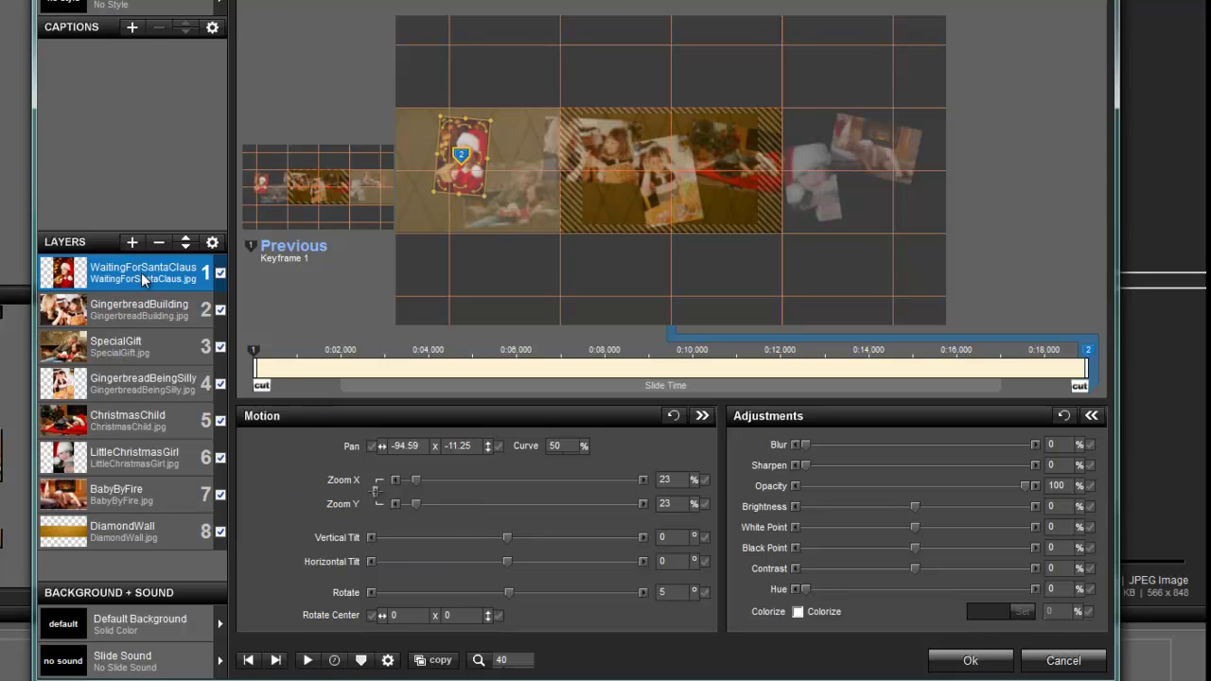
- Add a Pan X modifier to WaitingForSantaClaus using Pan X from Layer 8 DiamondWall
right_click(406, 446)
click(474, 574)
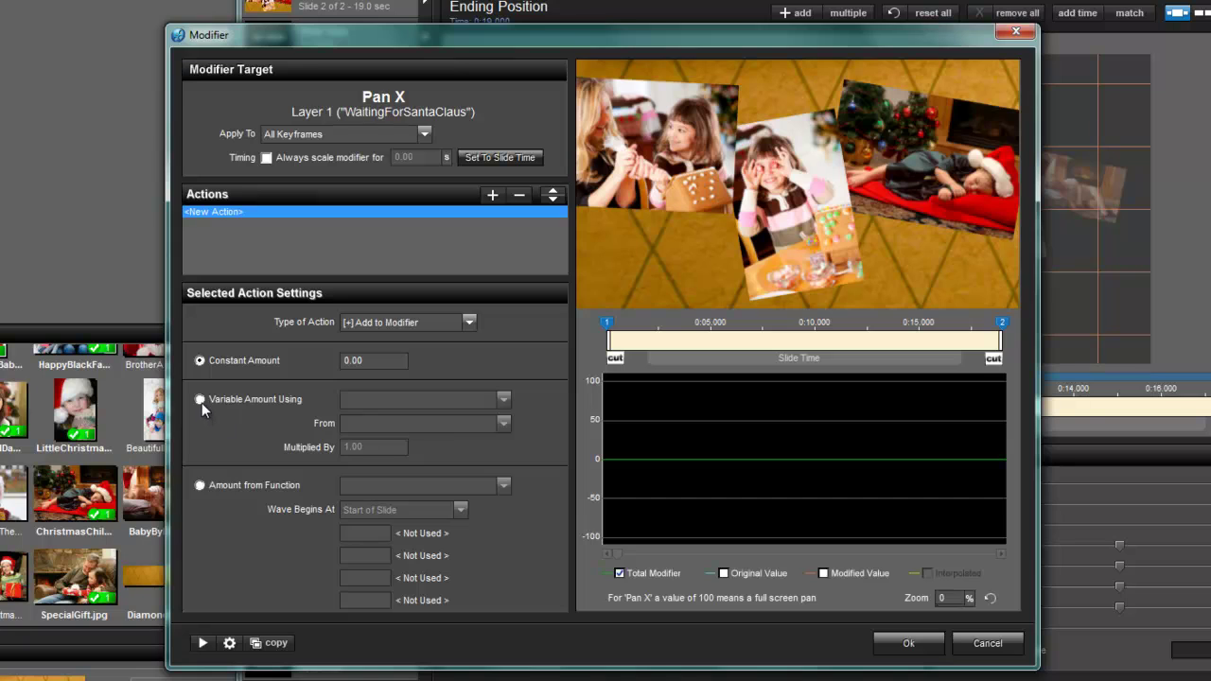
click(201, 400)
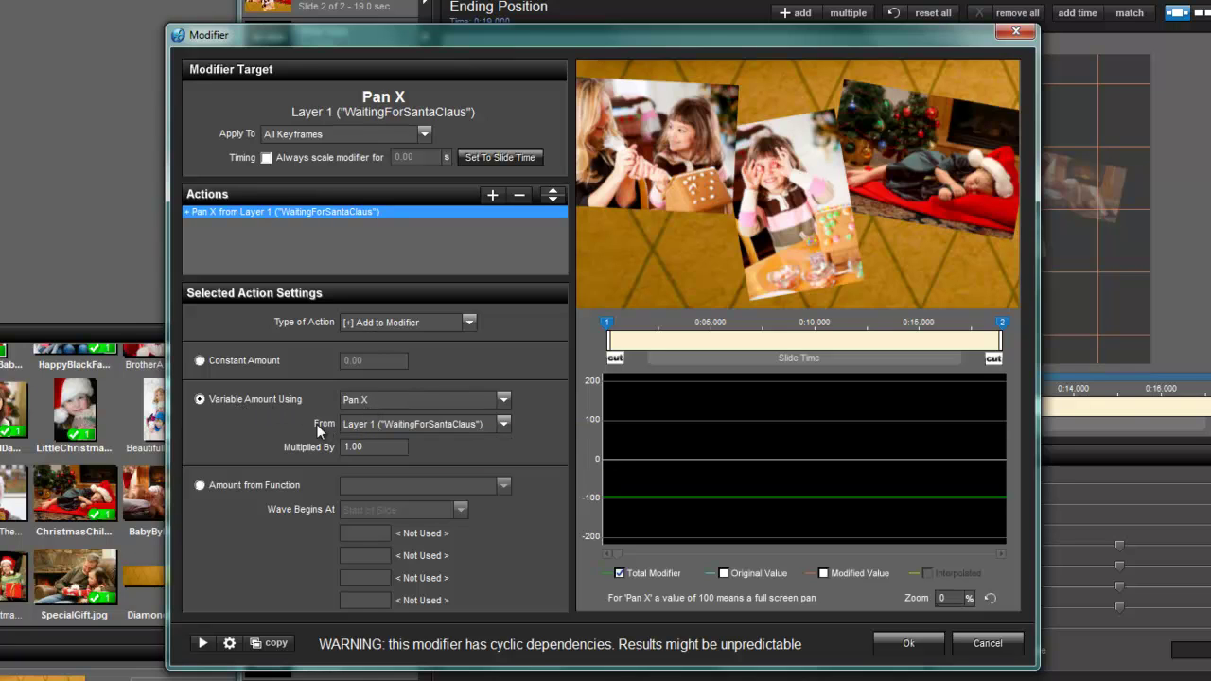
click(399, 422)
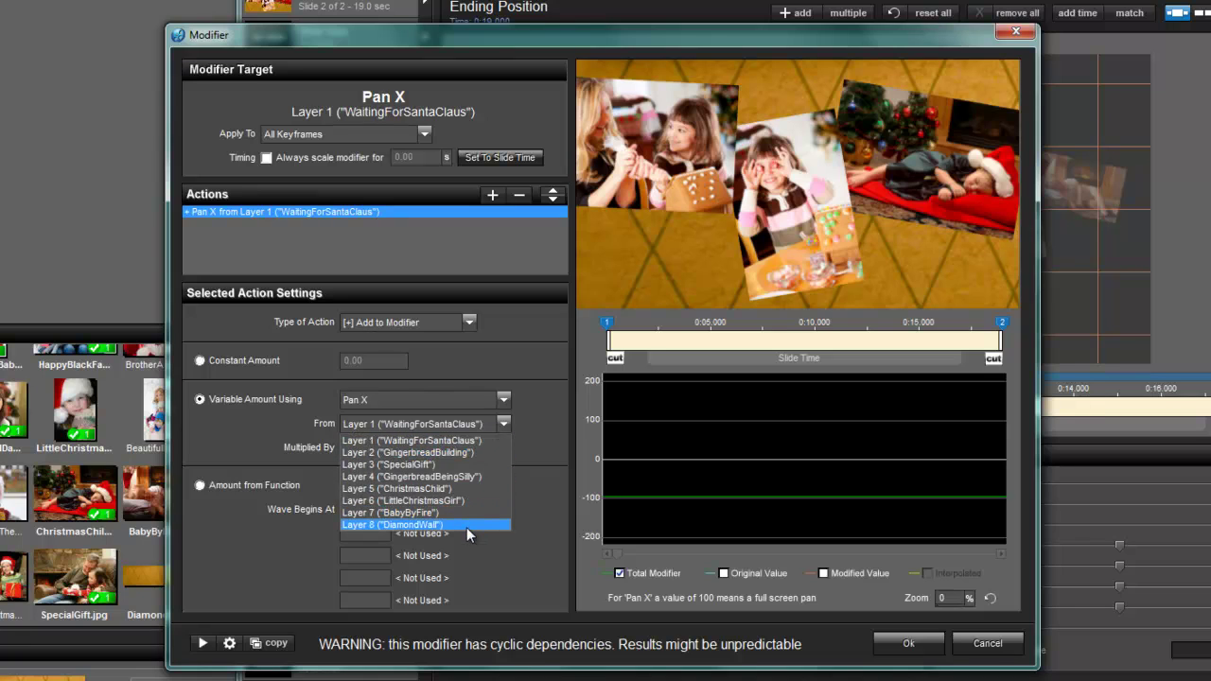
click(381, 524)
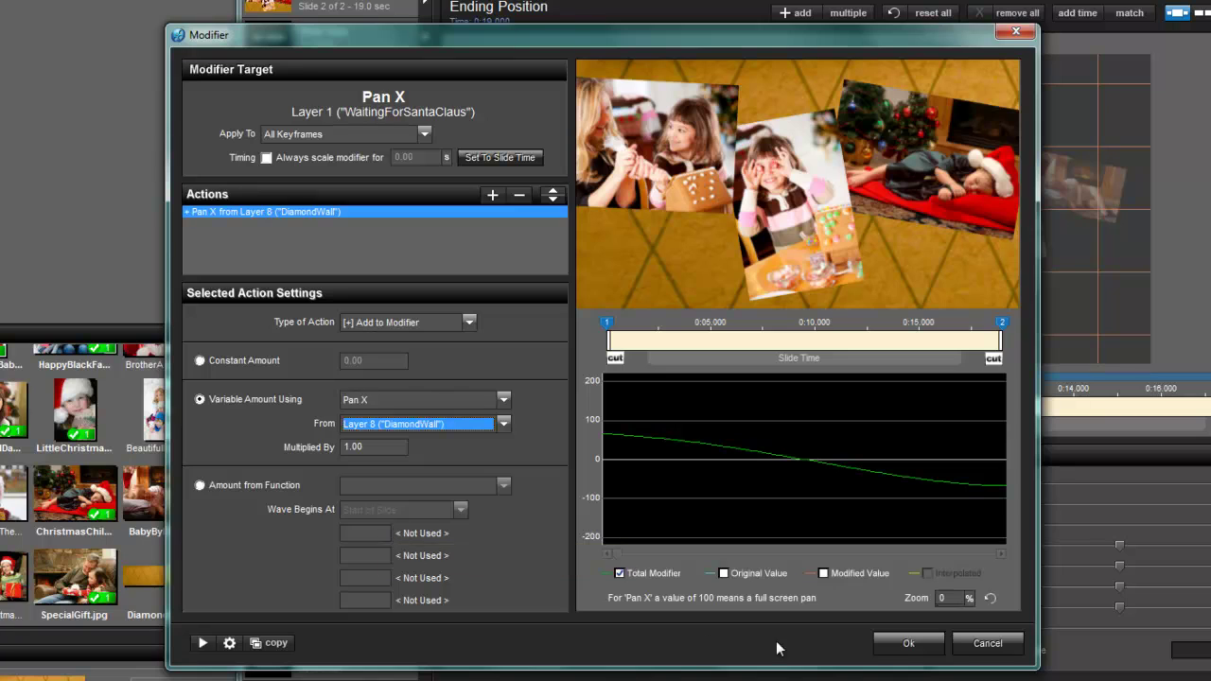
click(899, 645)
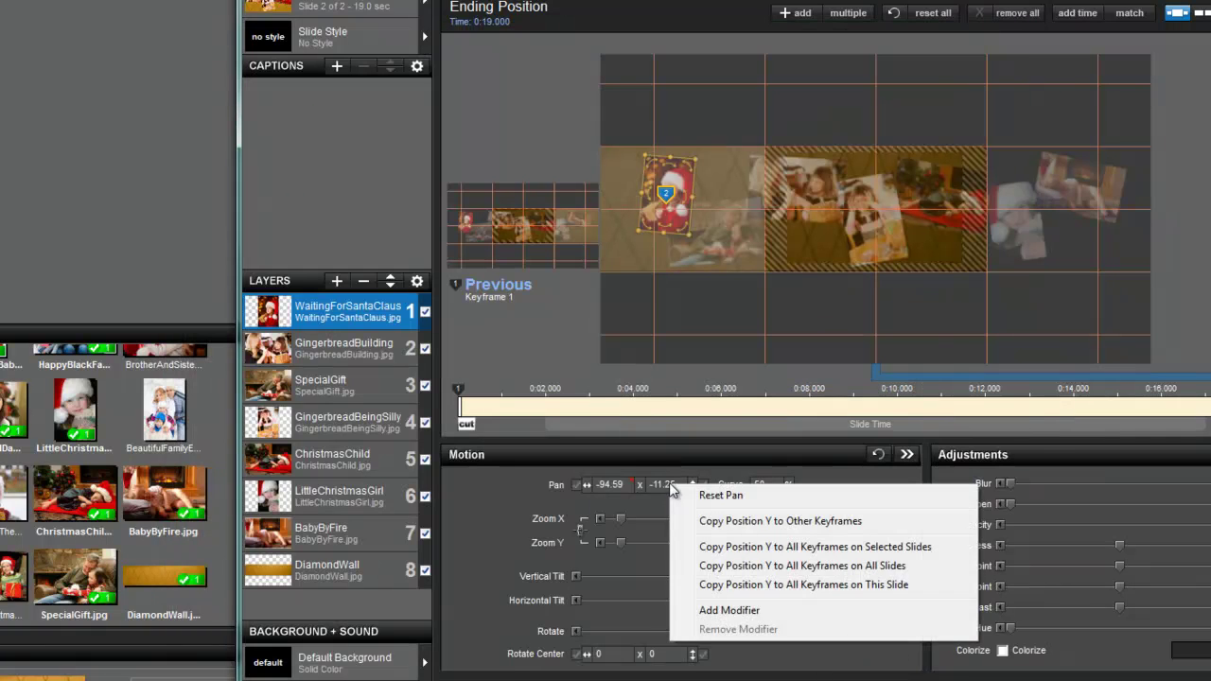
- Add a Pan Y modifier to WaitingForSantaClaus using DiamondWall's Pan Y
right_click(668, 484)
click(736, 610)
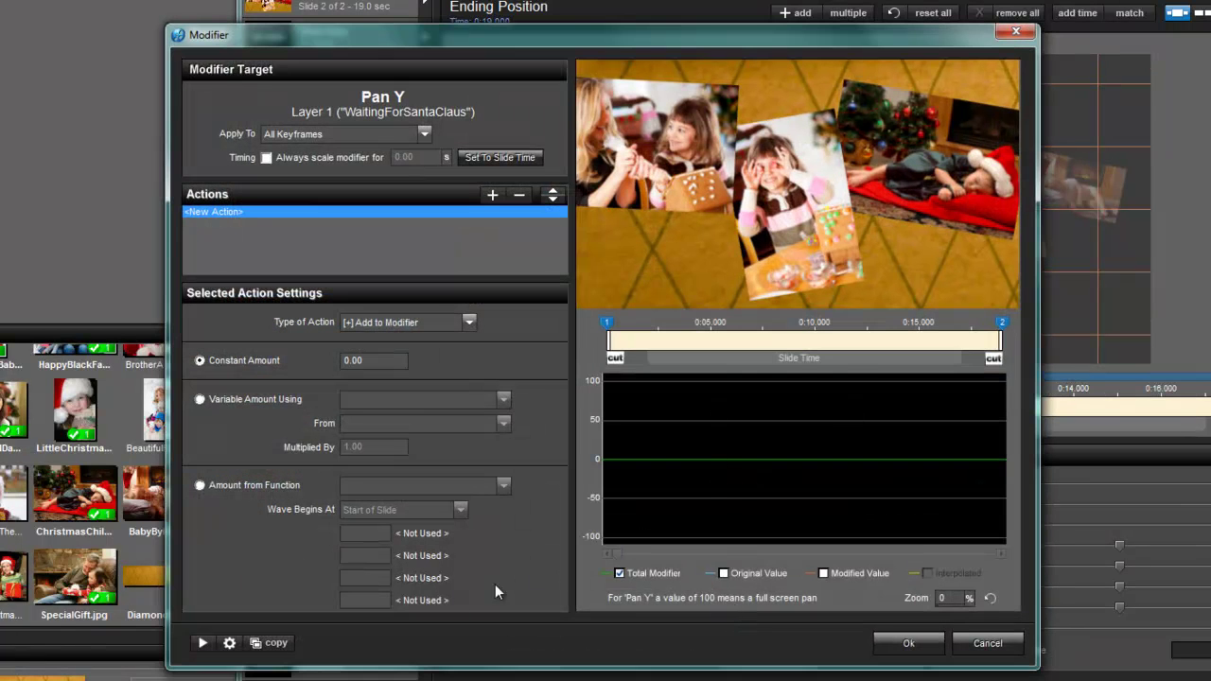
click(201, 400)
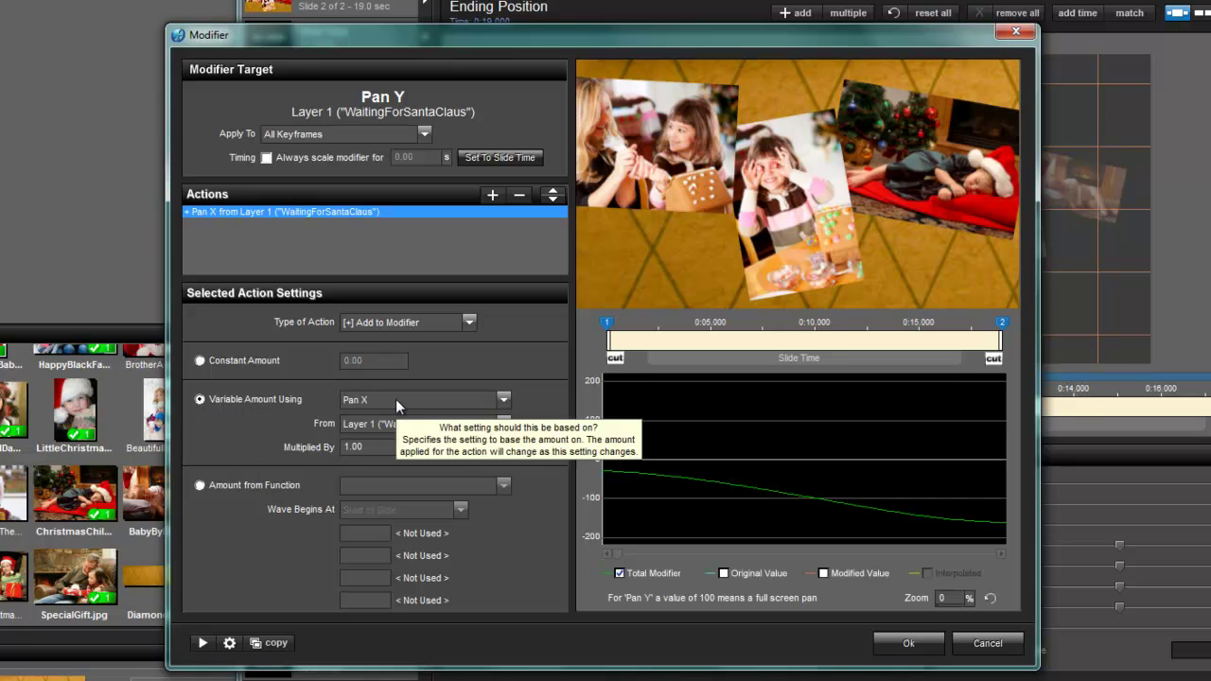
click(396, 399)
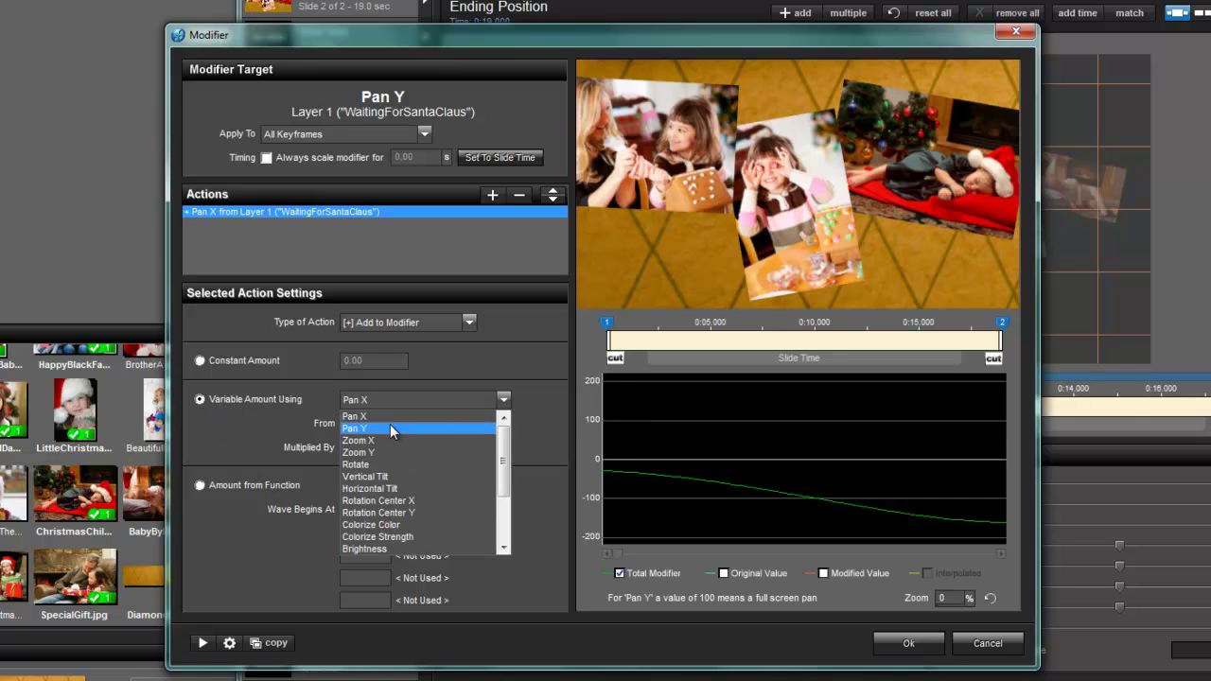
click(391, 430)
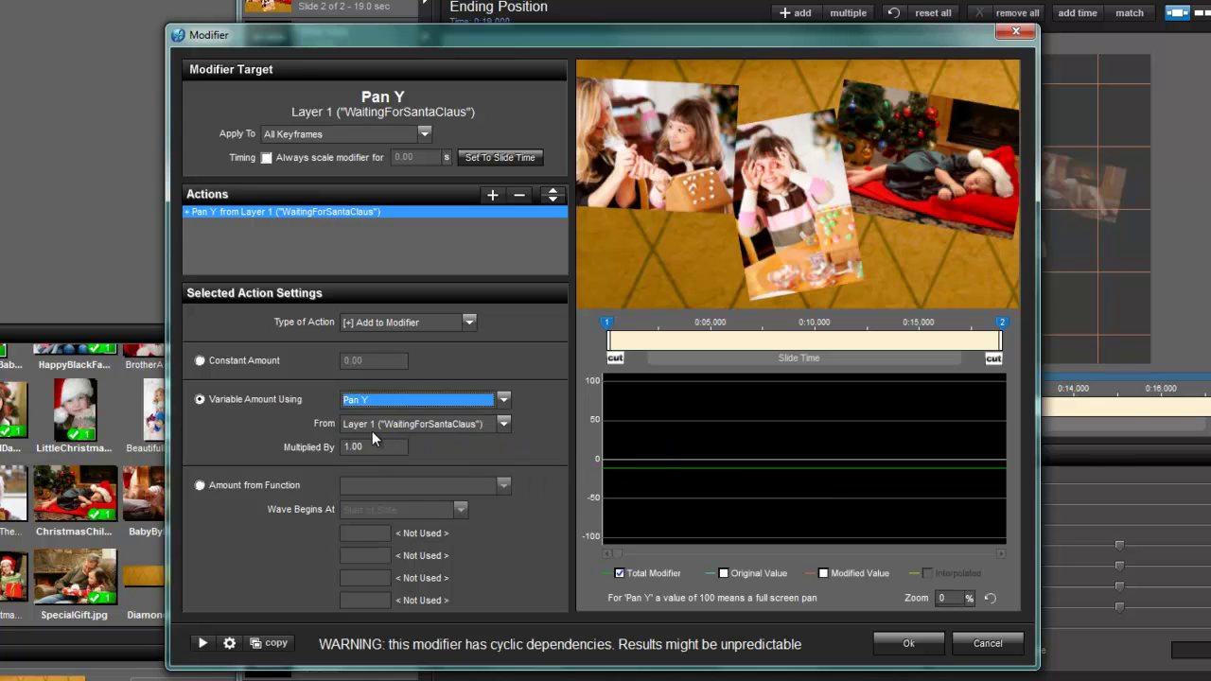
click(399, 426)
click(397, 520)
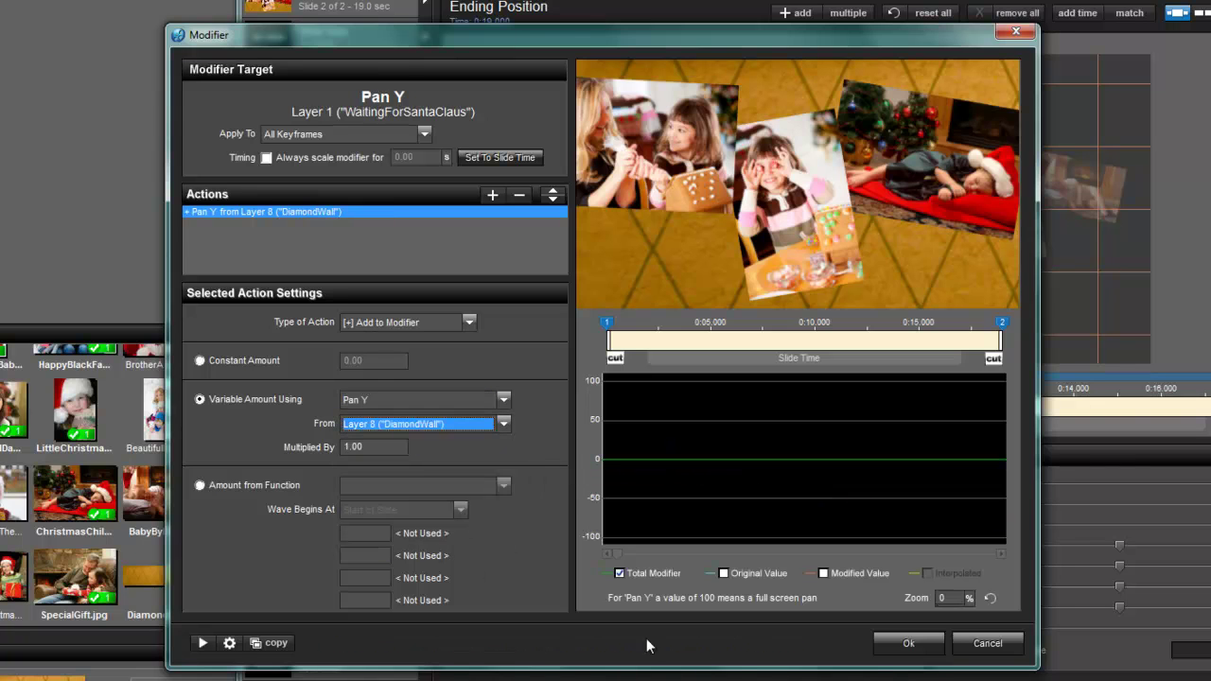
click(897, 646)
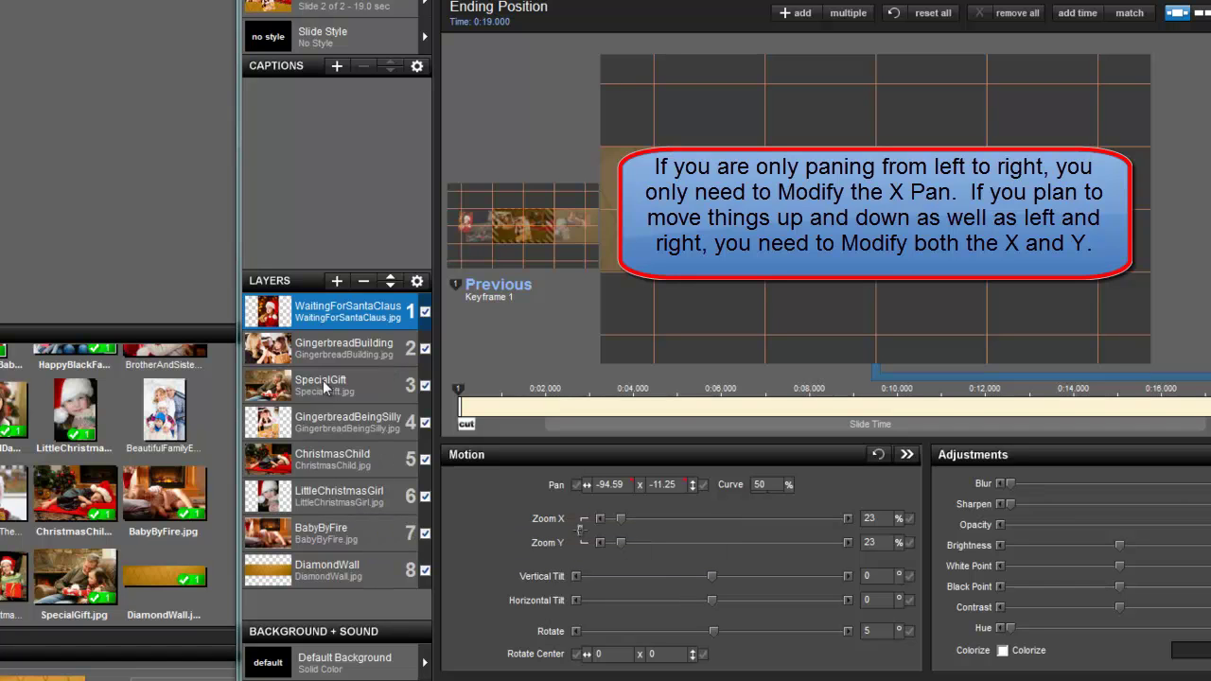
- Give GingerbreadBuilding a Pan X modifier following DiamondWall's Pan X
click(326, 348)
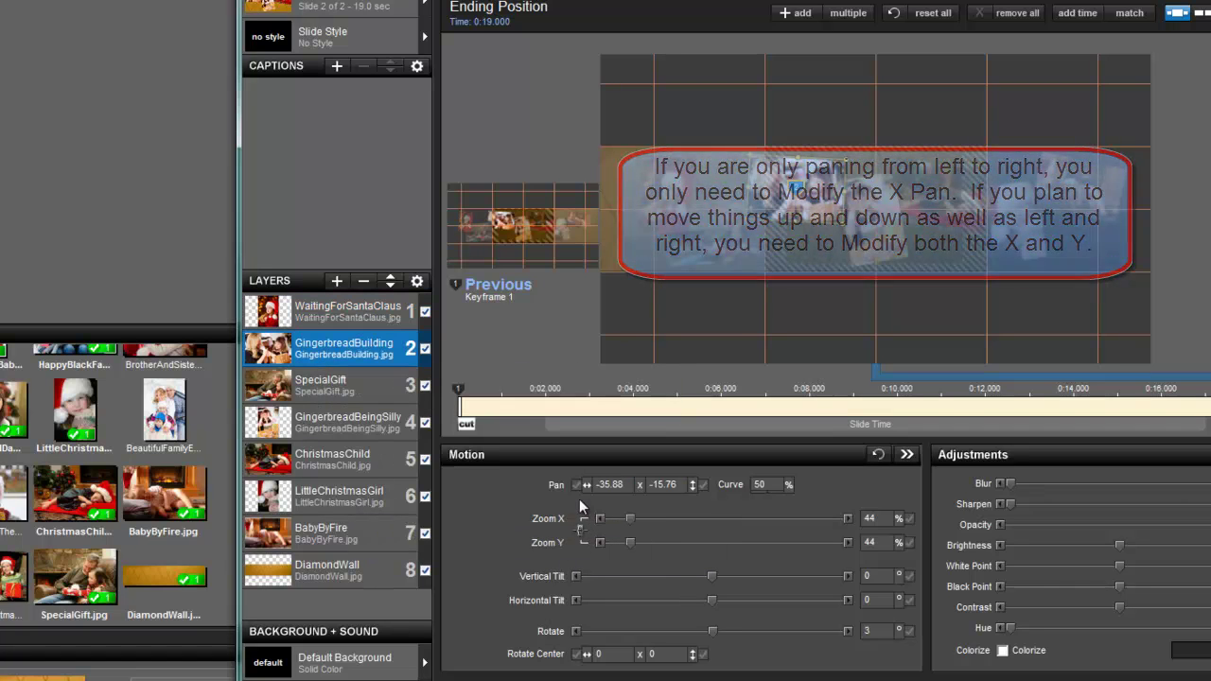
right_click(610, 491)
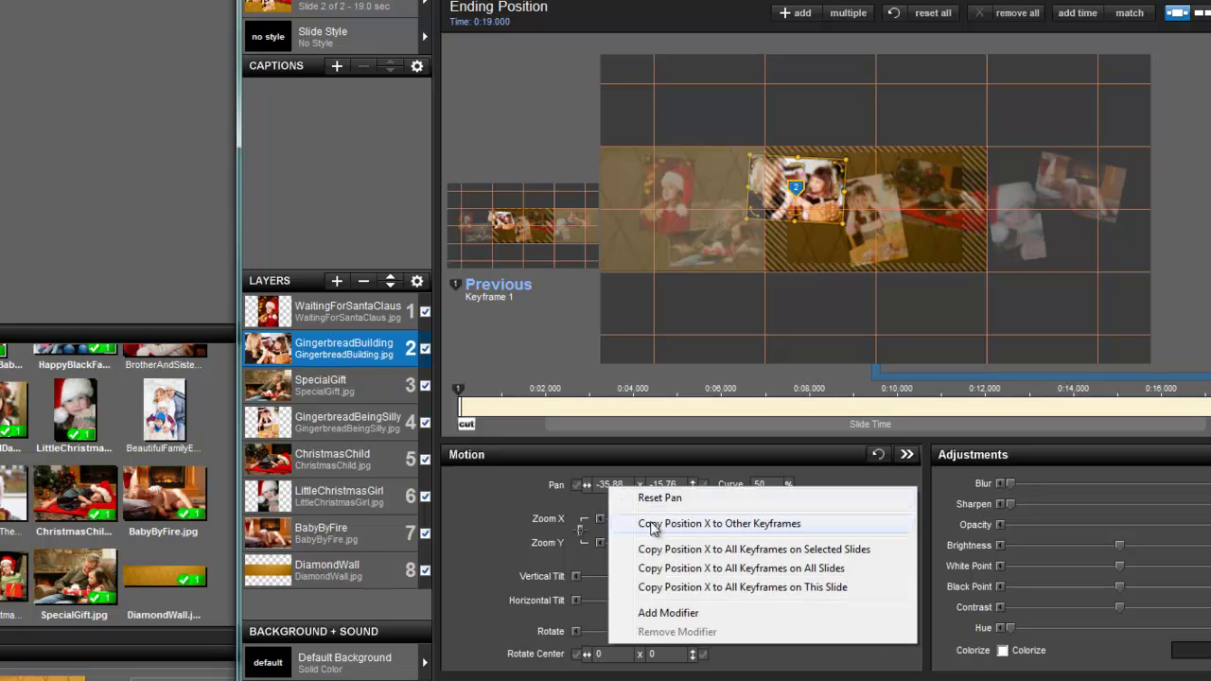
click(668, 613)
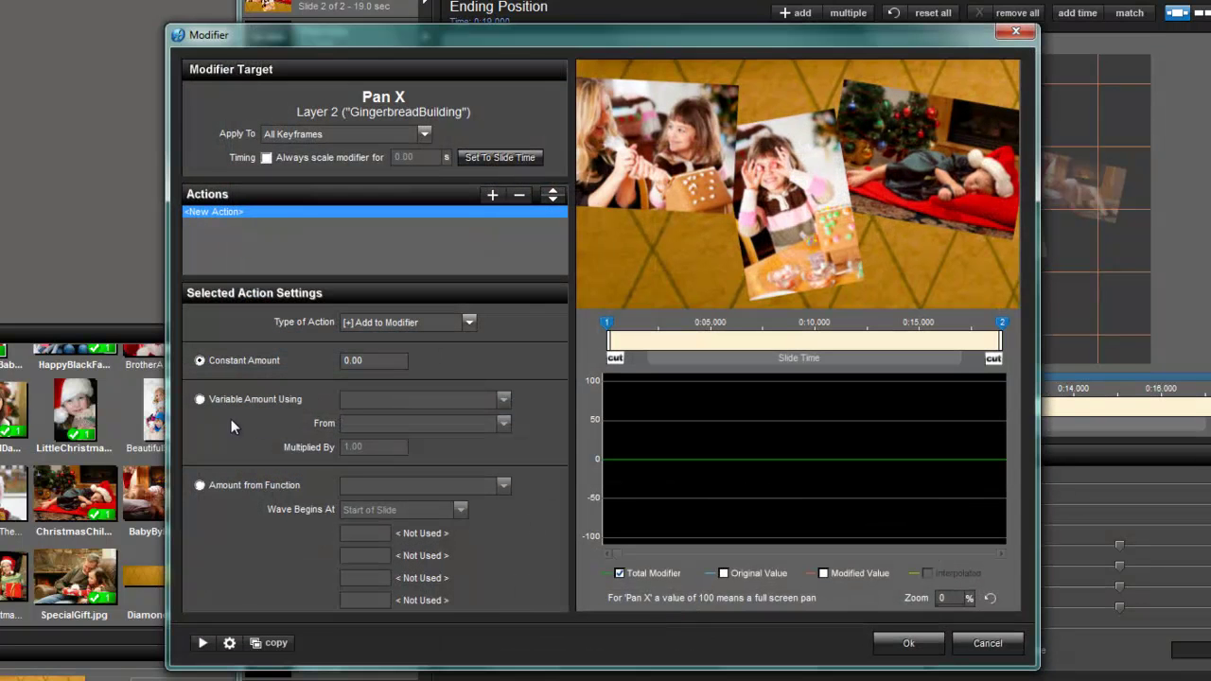
click(200, 401)
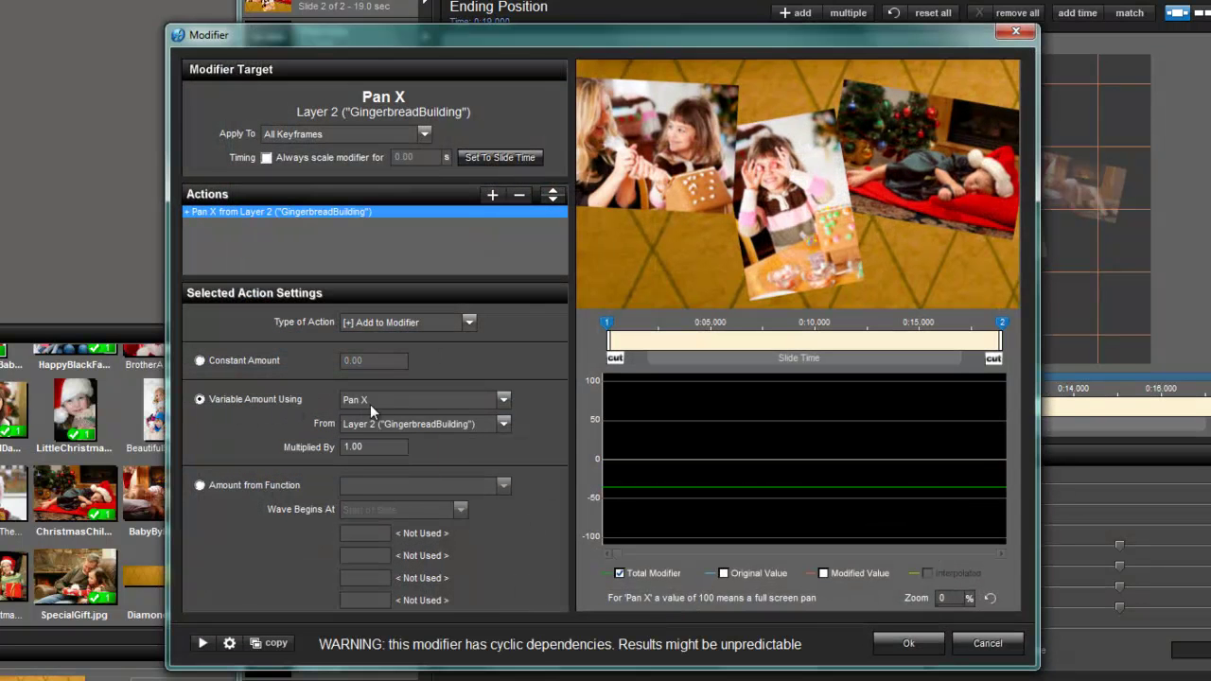
click(421, 423)
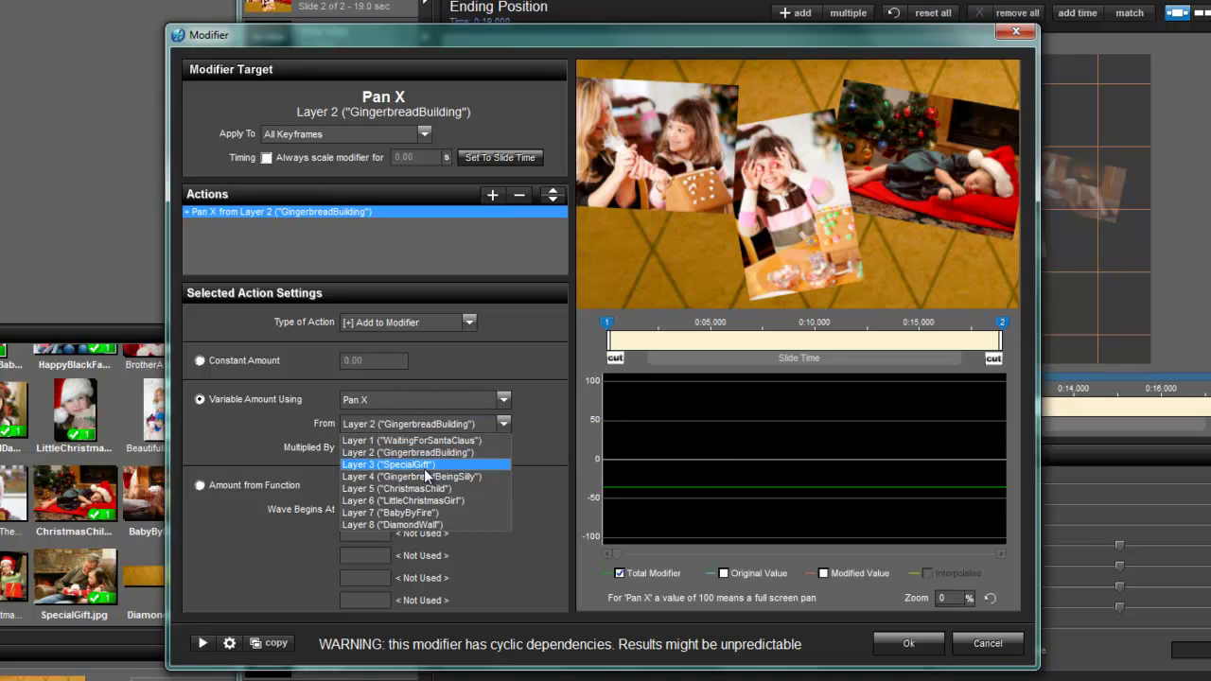
click(425, 525)
click(899, 643)
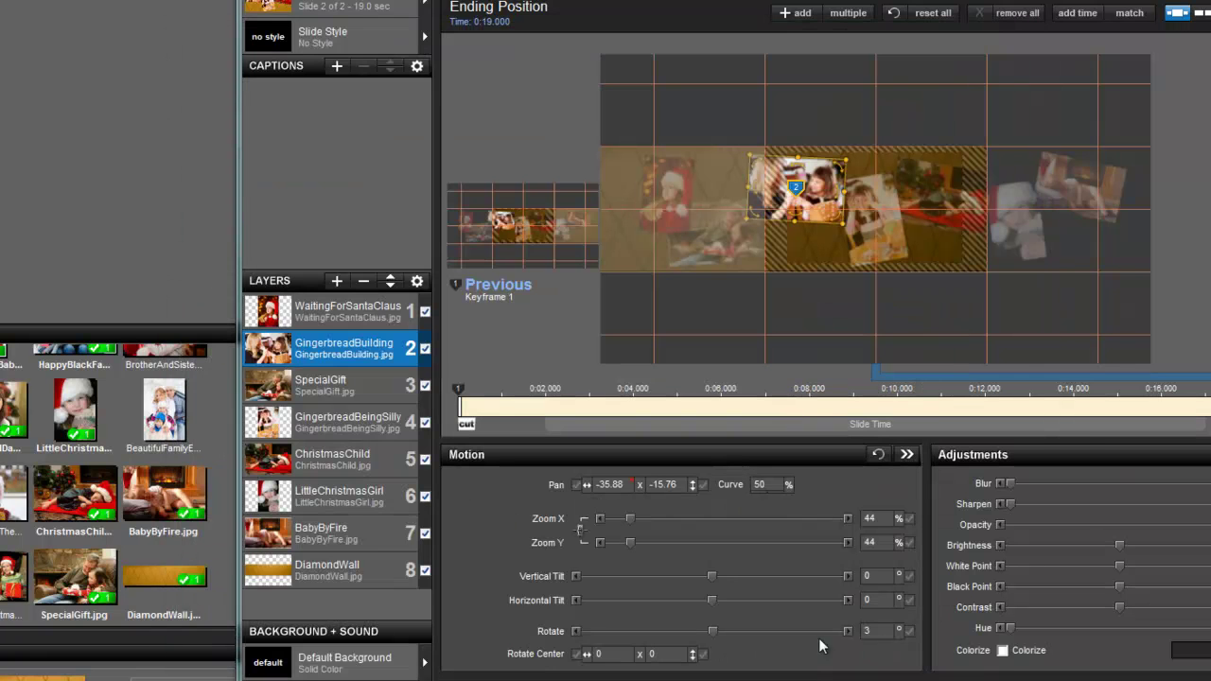
- Give GingerbreadBuilding a Pan Y modifier following DiamondWall's Pan Y
right_click(666, 483)
click(726, 611)
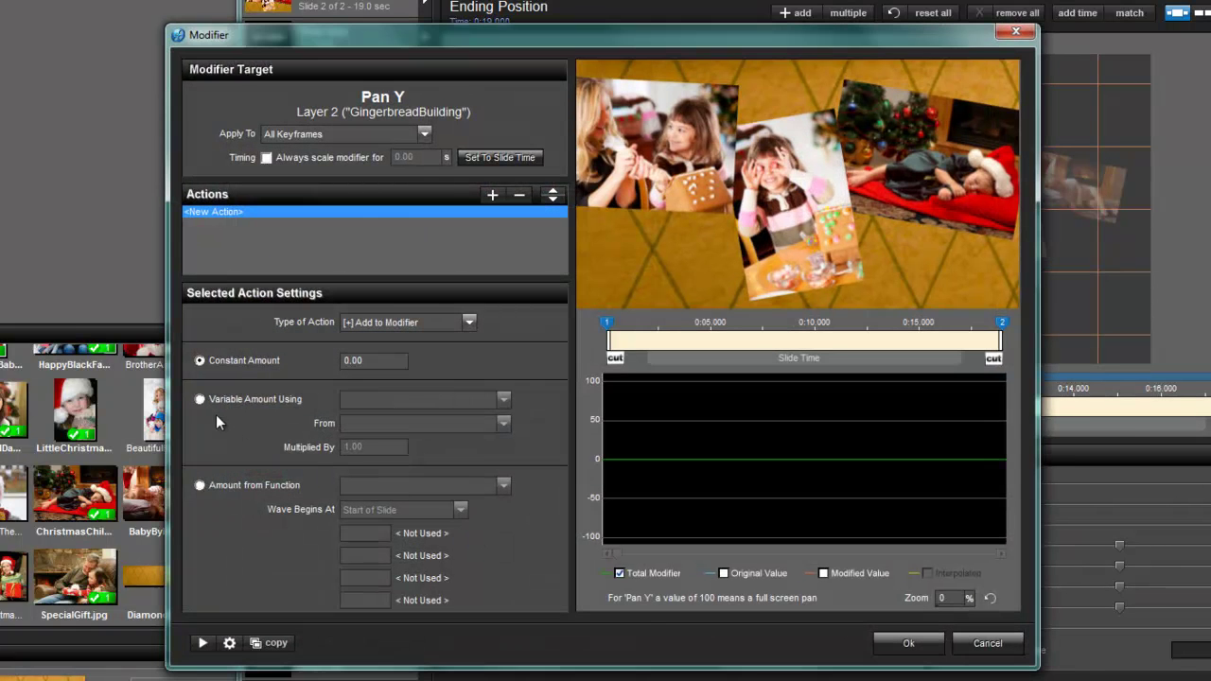
click(201, 399)
click(351, 400)
click(359, 427)
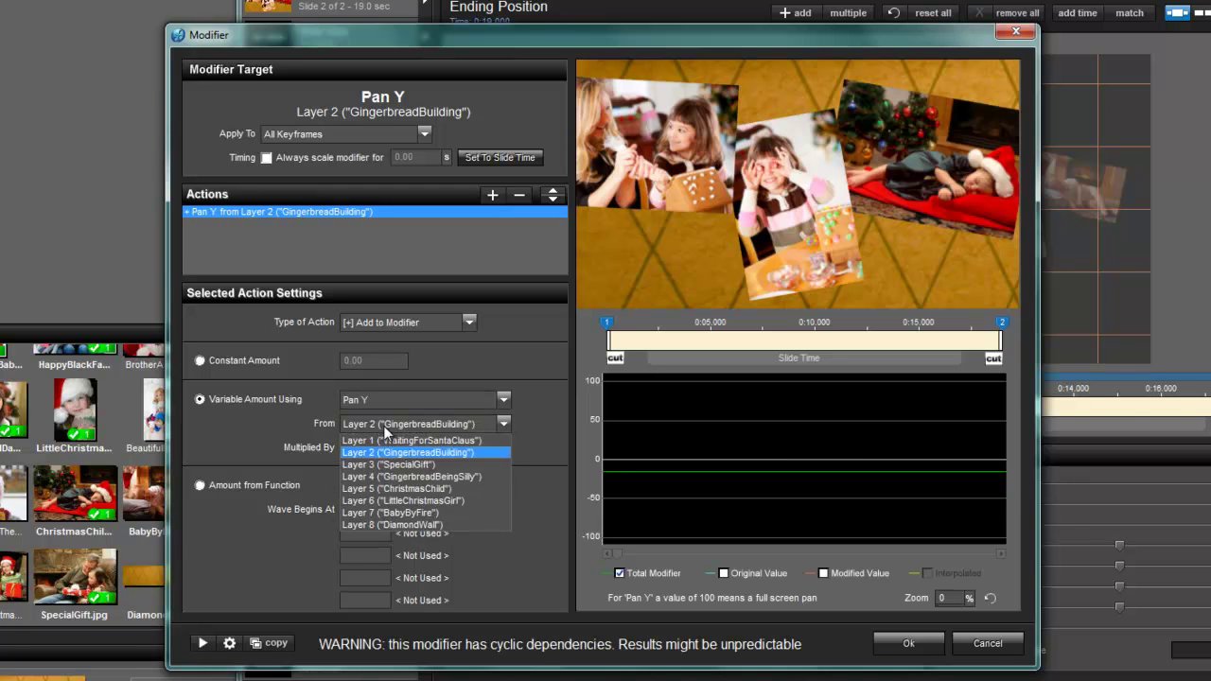
click(387, 524)
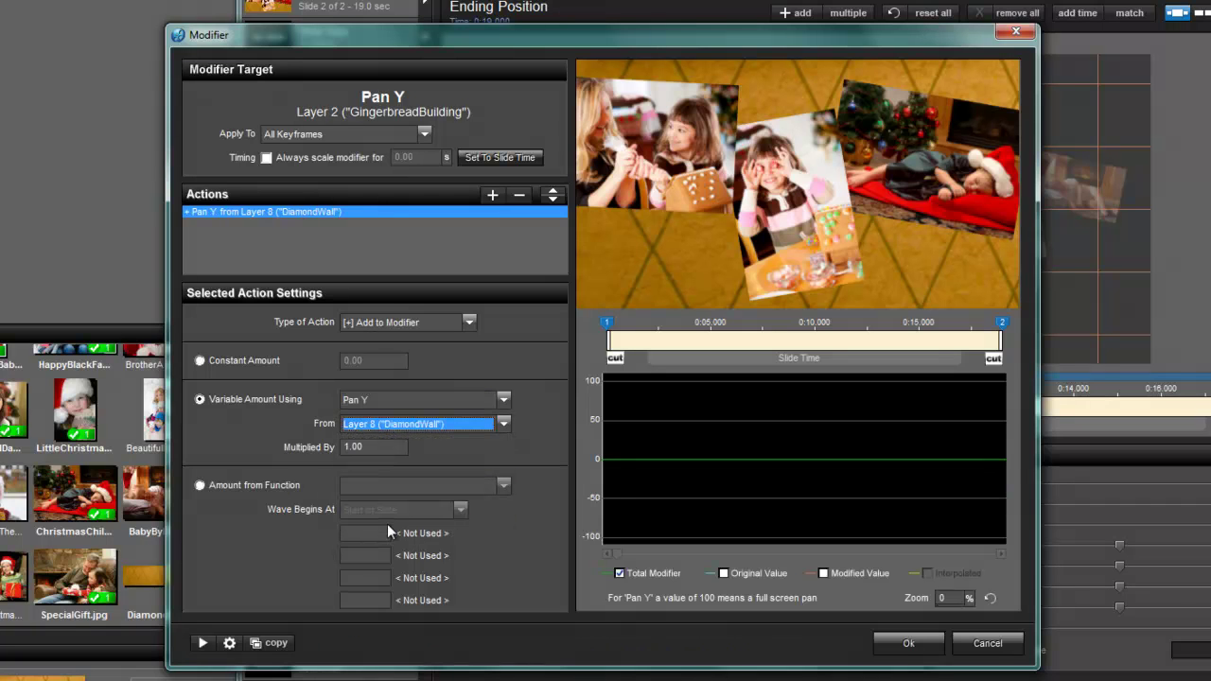
click(892, 645)
- Give SpecialGift a Pan X modifier following Layer 8 DiamondWall's Pan X
click(356, 380)
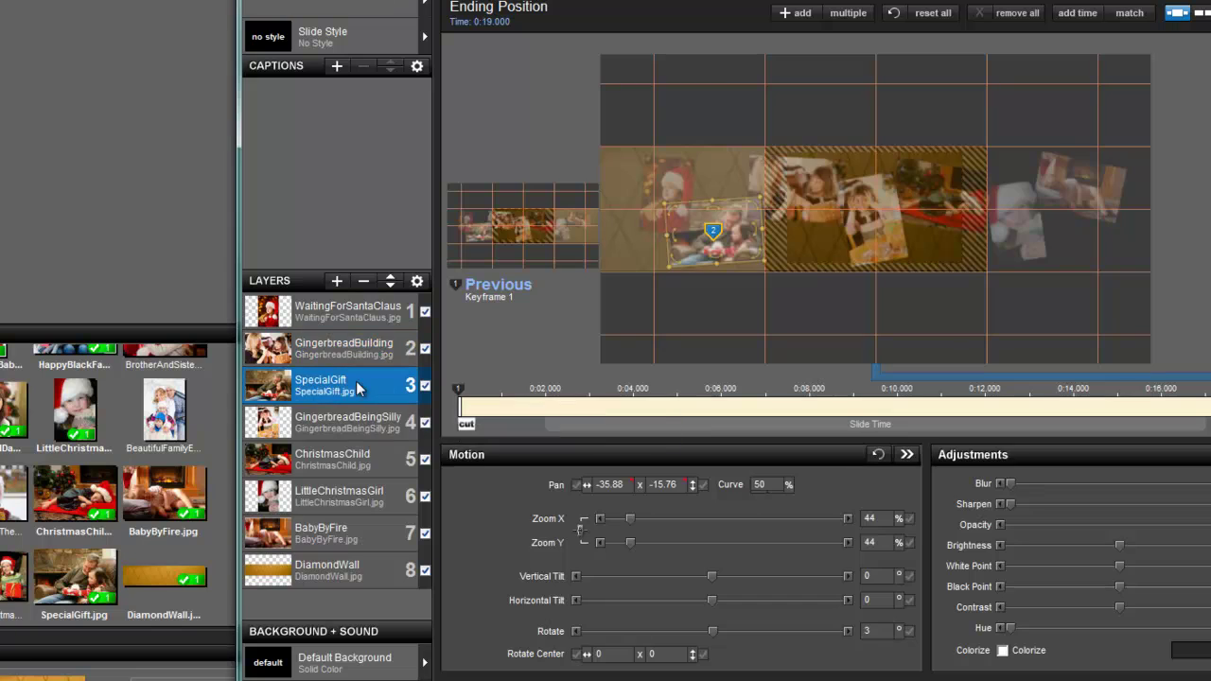
right_click(600, 486)
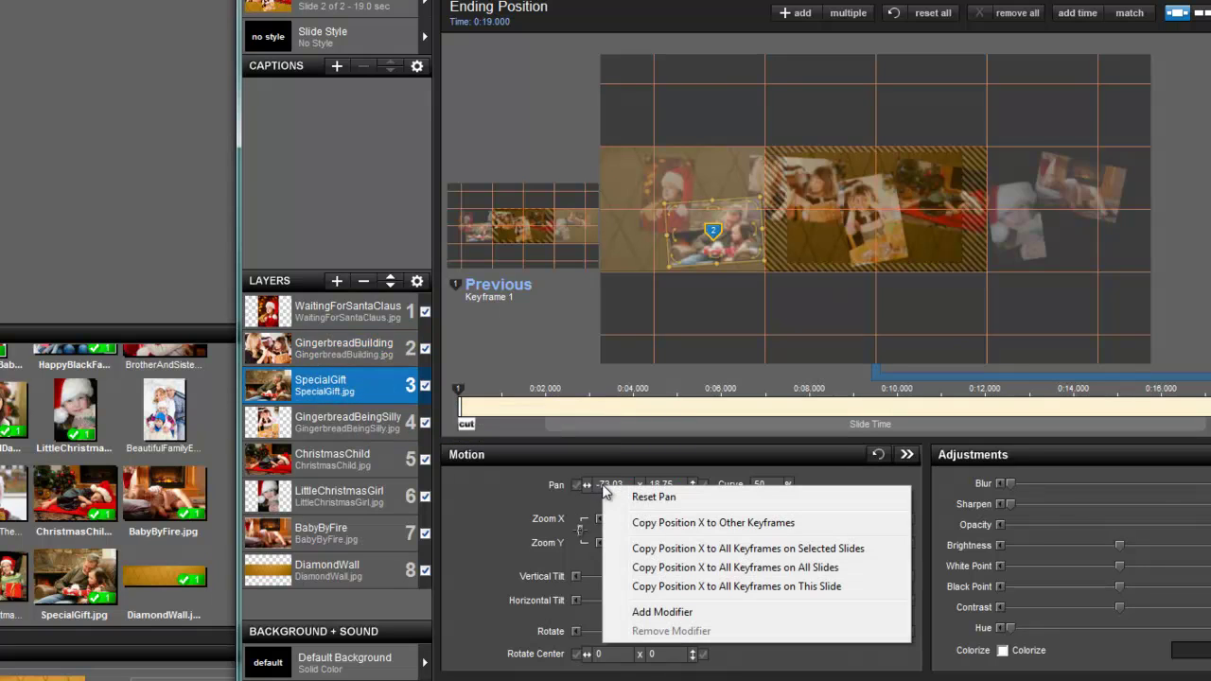
click(662, 612)
click(200, 399)
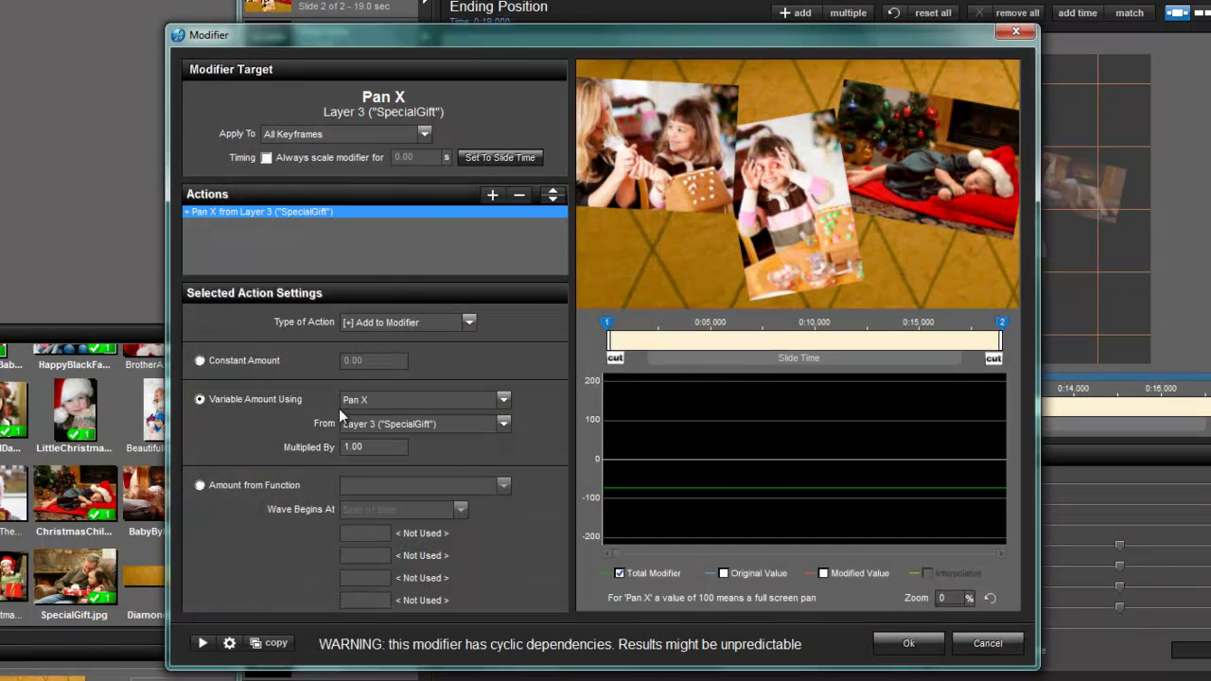
click(386, 426)
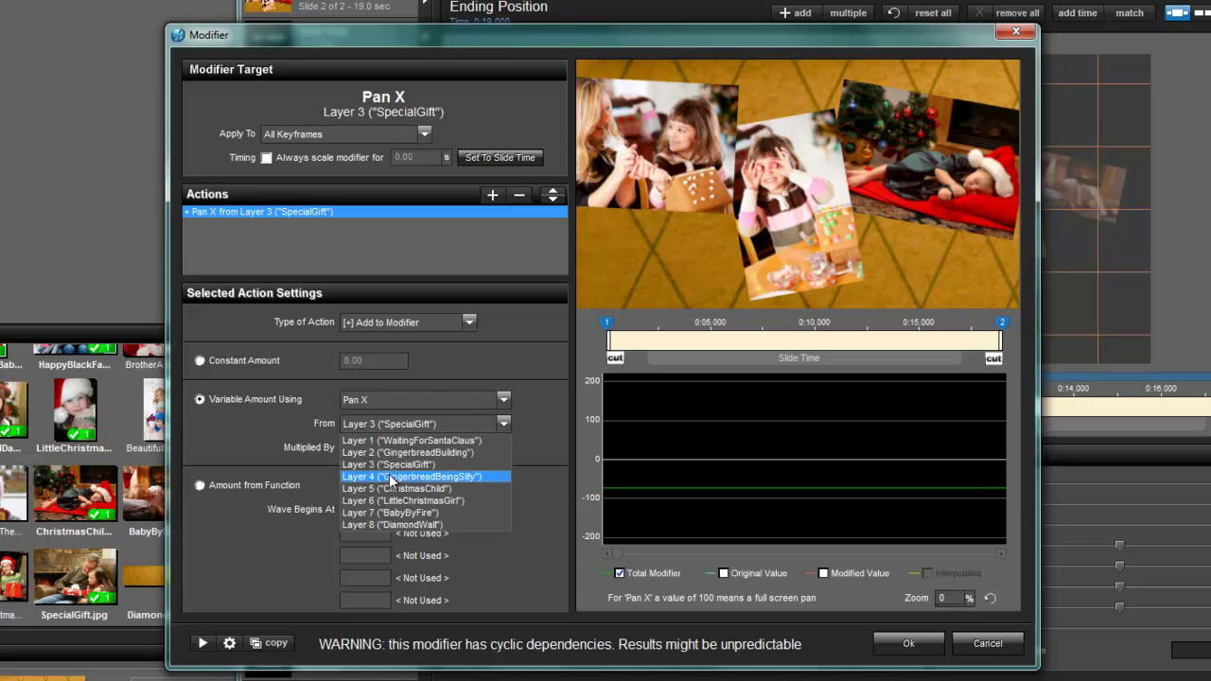
click(416, 523)
click(910, 644)
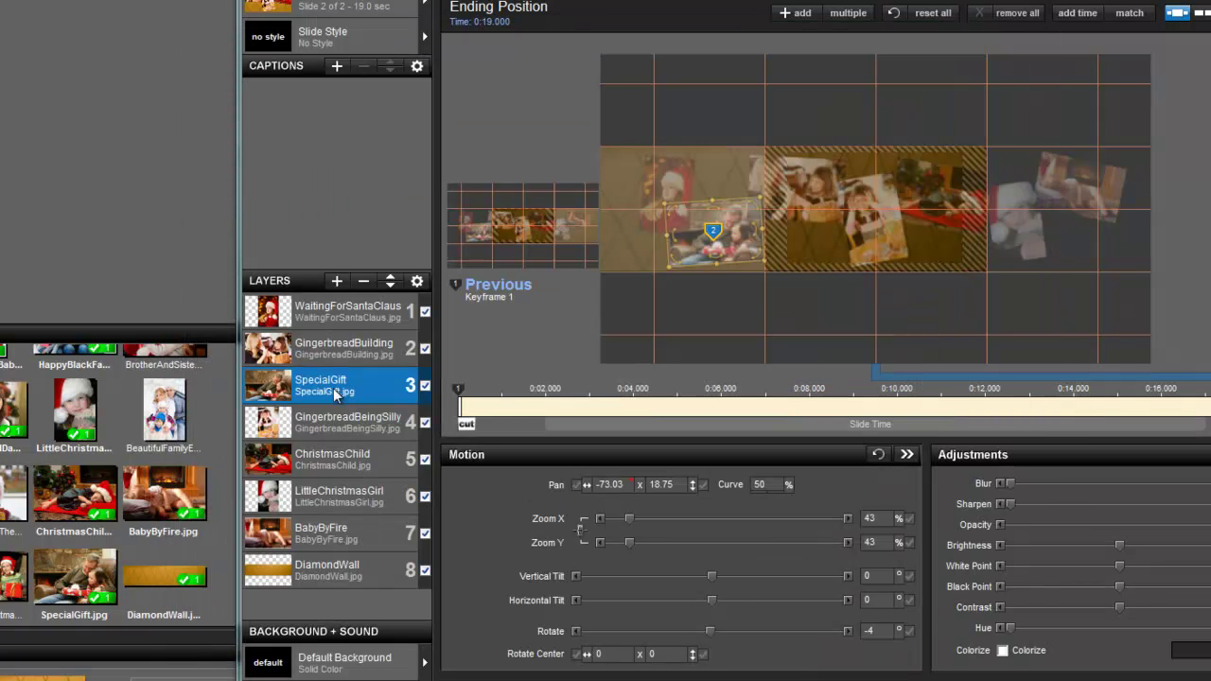
- Give SpecialGift a Pan Y modifier following DiamondWall's Pan Y
right_click(662, 488)
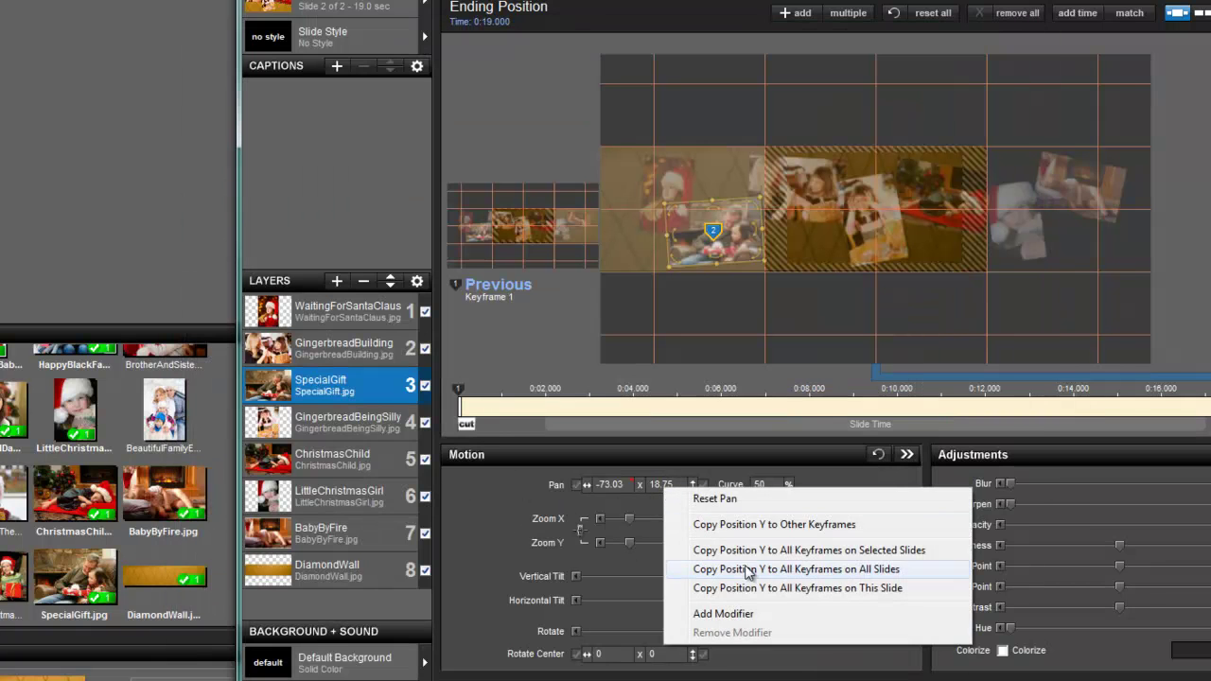
click(745, 613)
click(199, 398)
click(363, 400)
scroll(369, 421, up, 2)
click(373, 423)
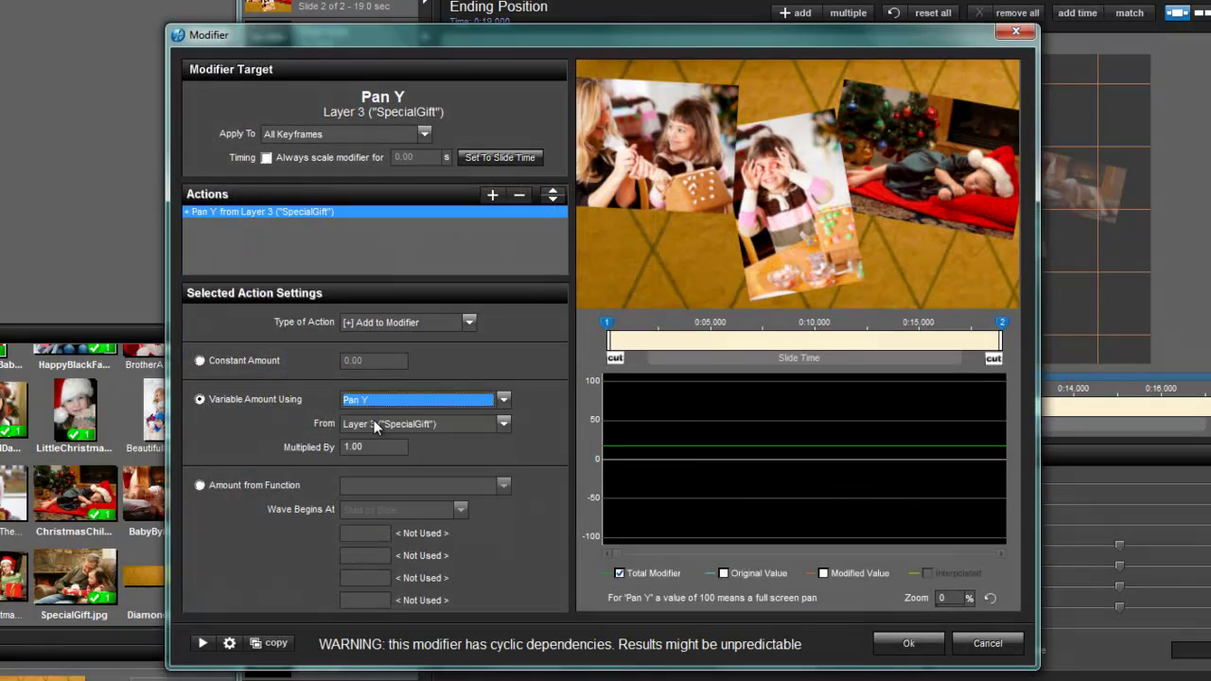
click(421, 424)
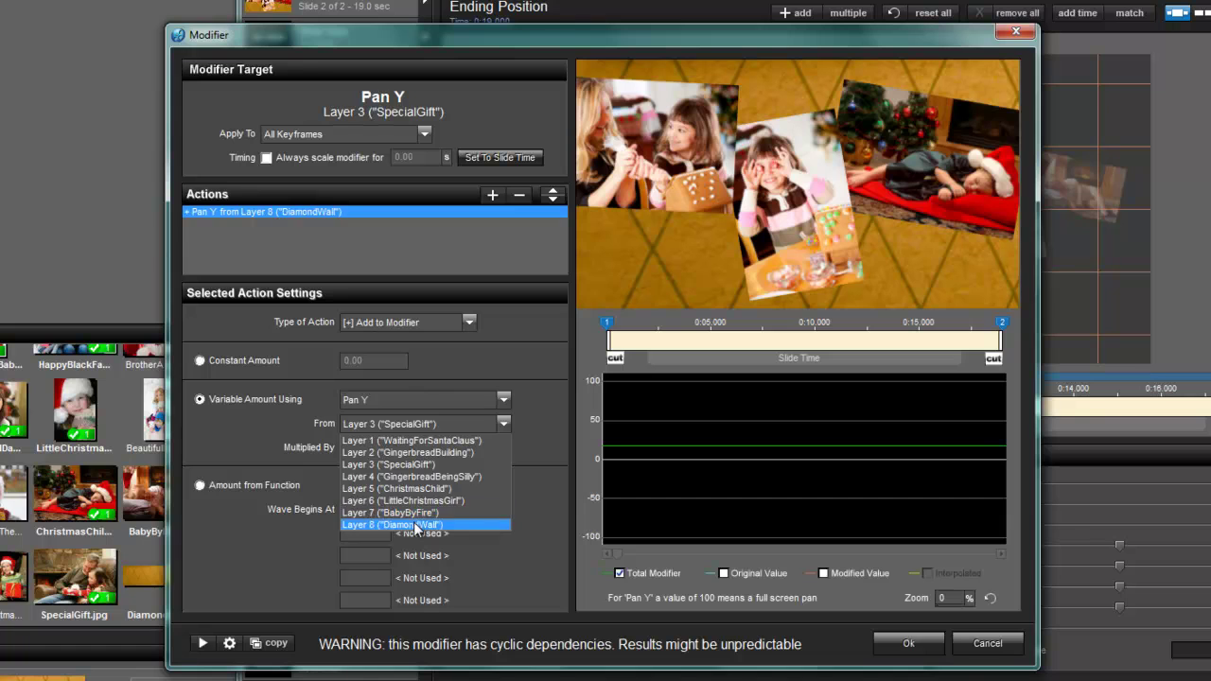
click(422, 526)
click(908, 642)
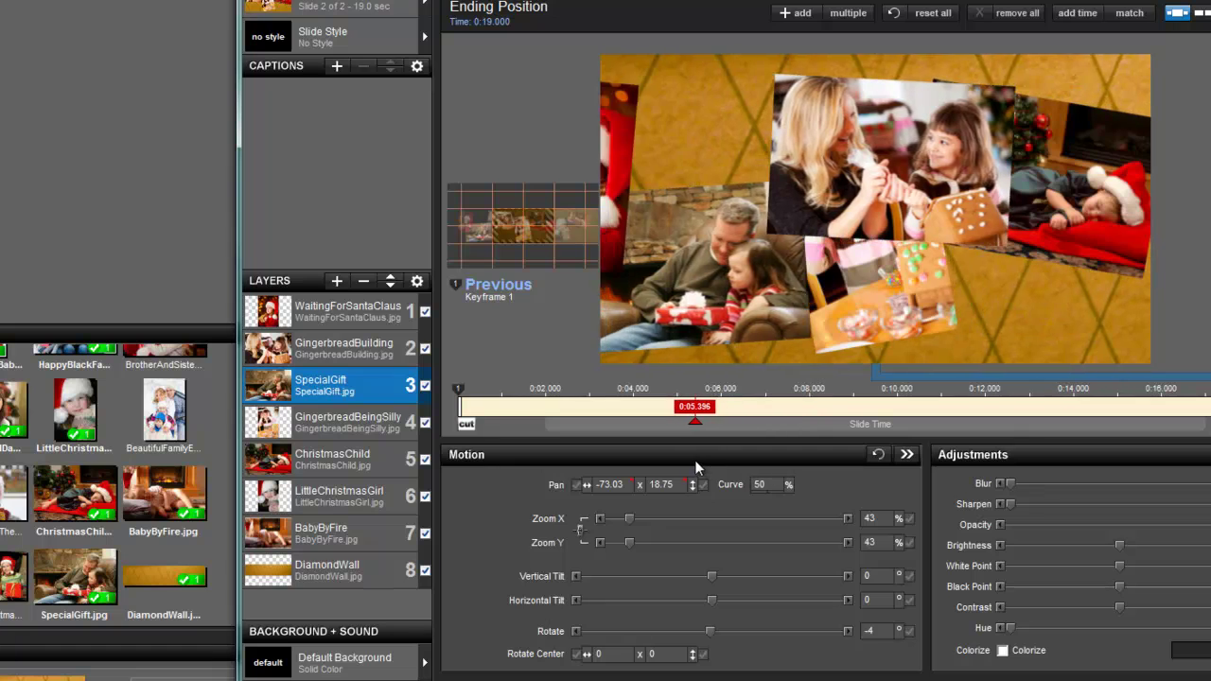
- Give GingerbreadBeingSilly a Pan X modifier following DiamondWall's Pan X
click(362, 434)
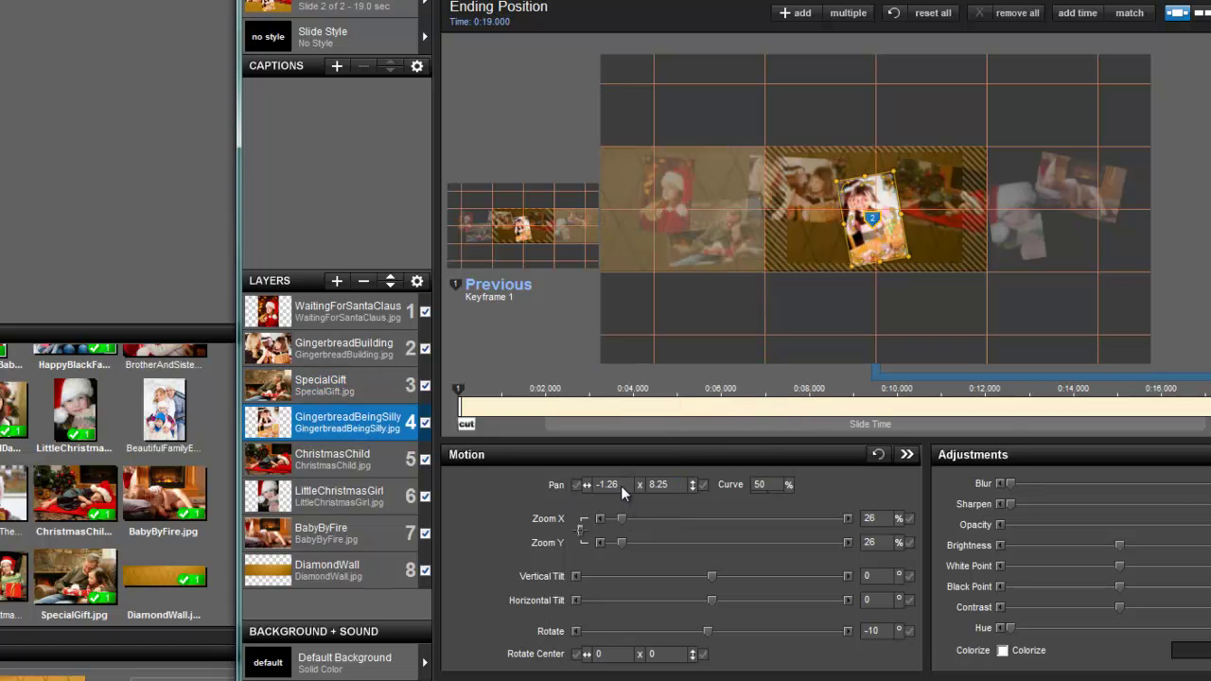
right_click(620, 485)
click(667, 612)
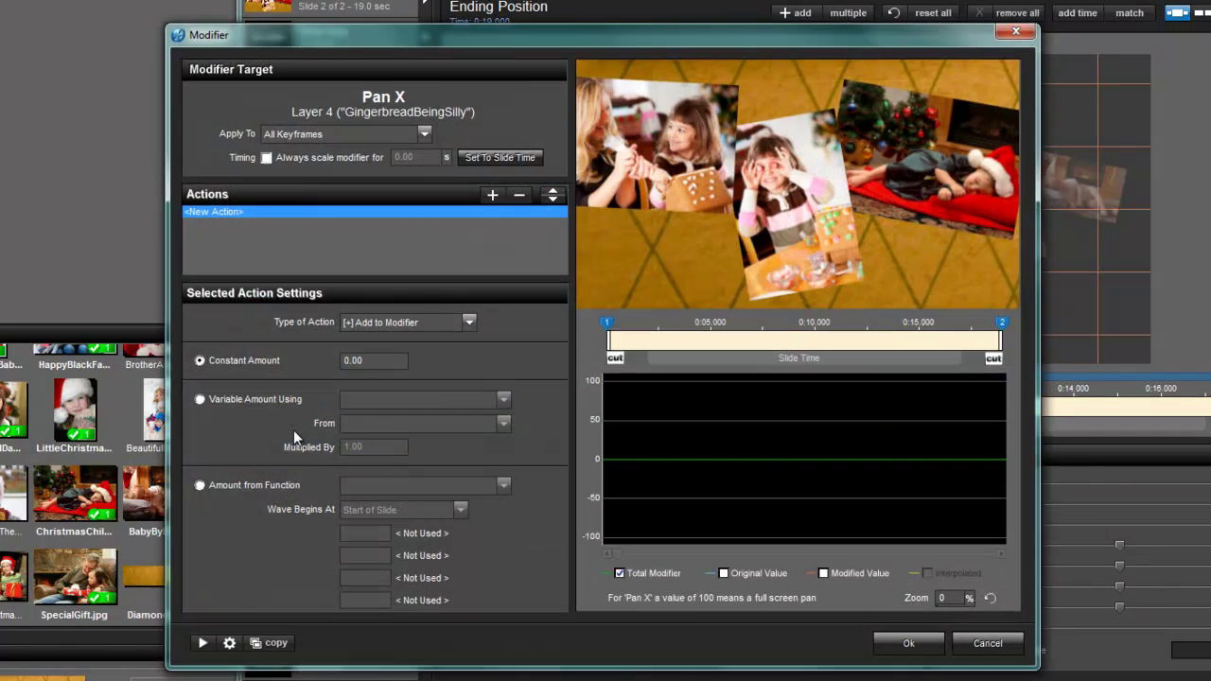
click(201, 399)
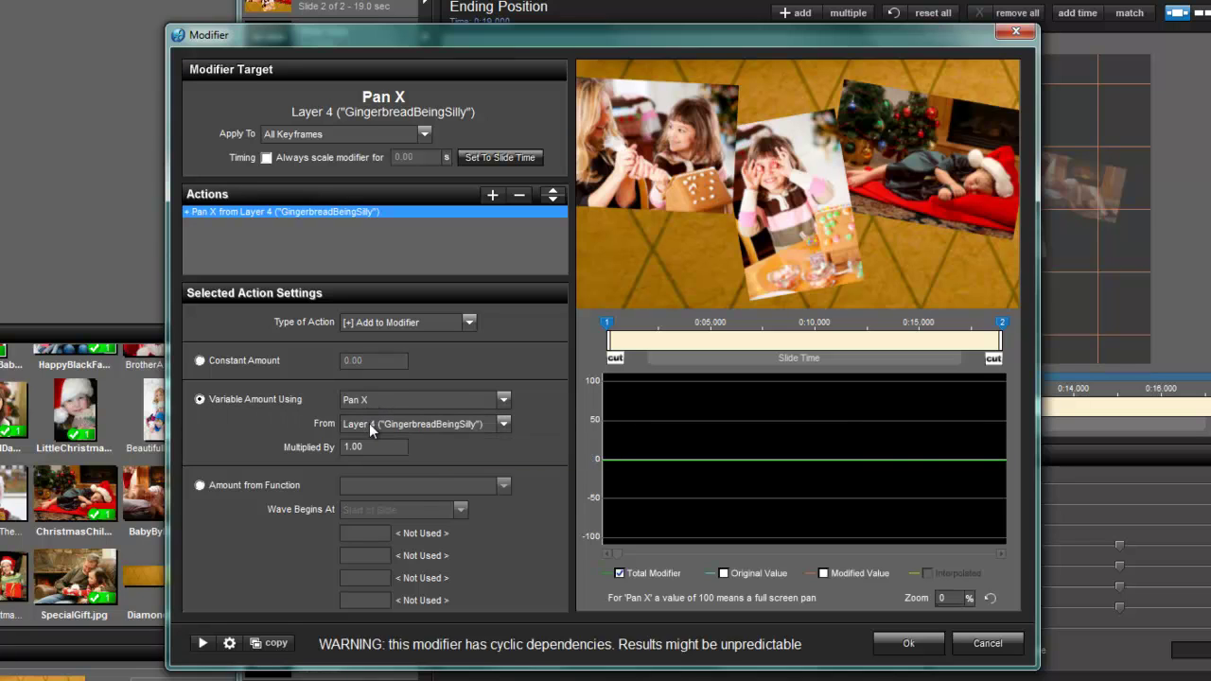
click(369, 424)
click(391, 524)
click(908, 643)
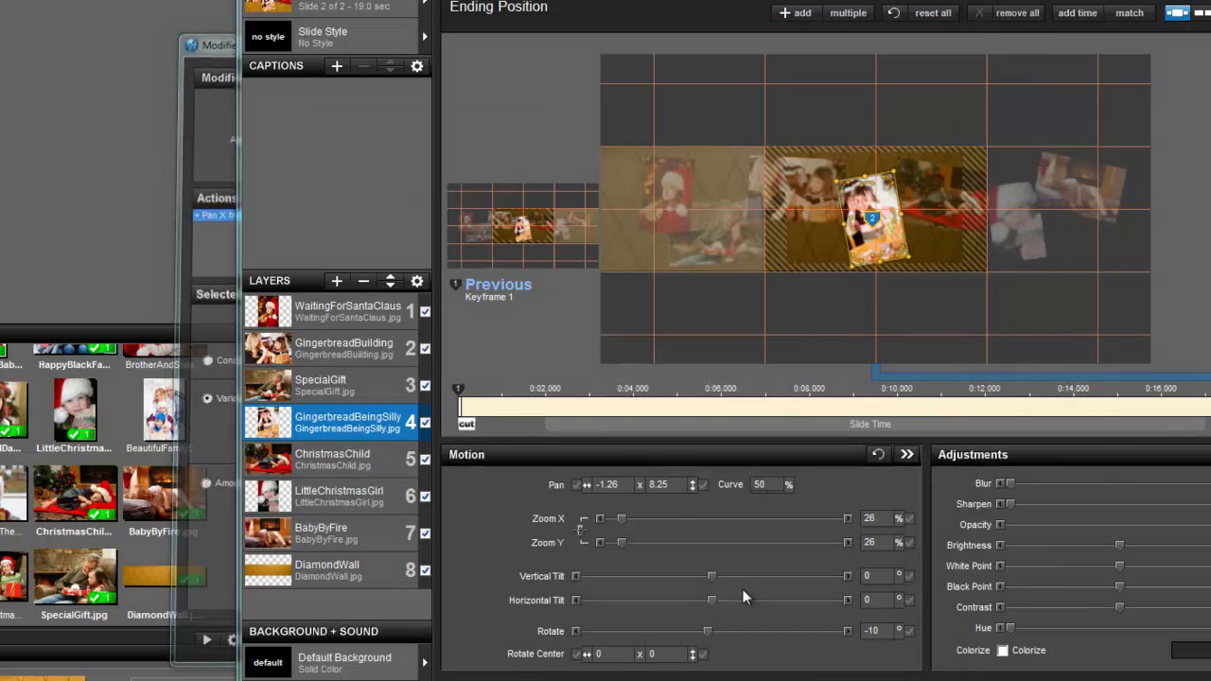
- Give GingerbreadBeingSilly a Pan Y modifier following DiamondWall's Pan Y
right_click(673, 487)
click(723, 616)
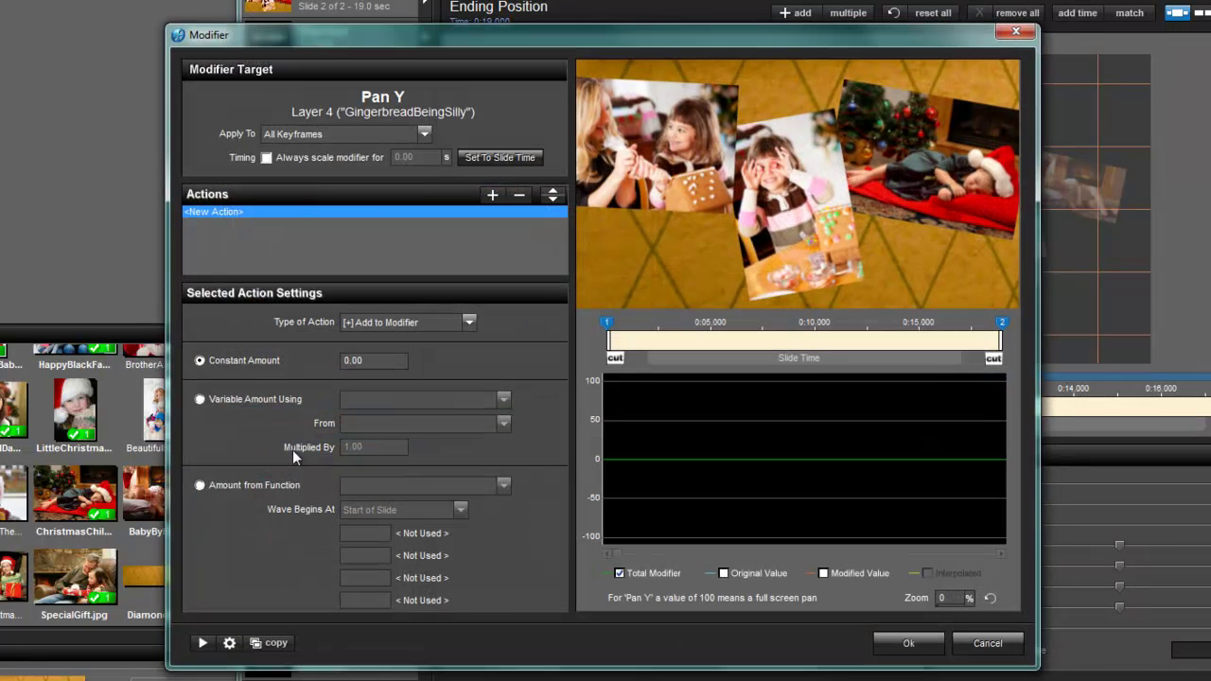
click(200, 399)
click(378, 399)
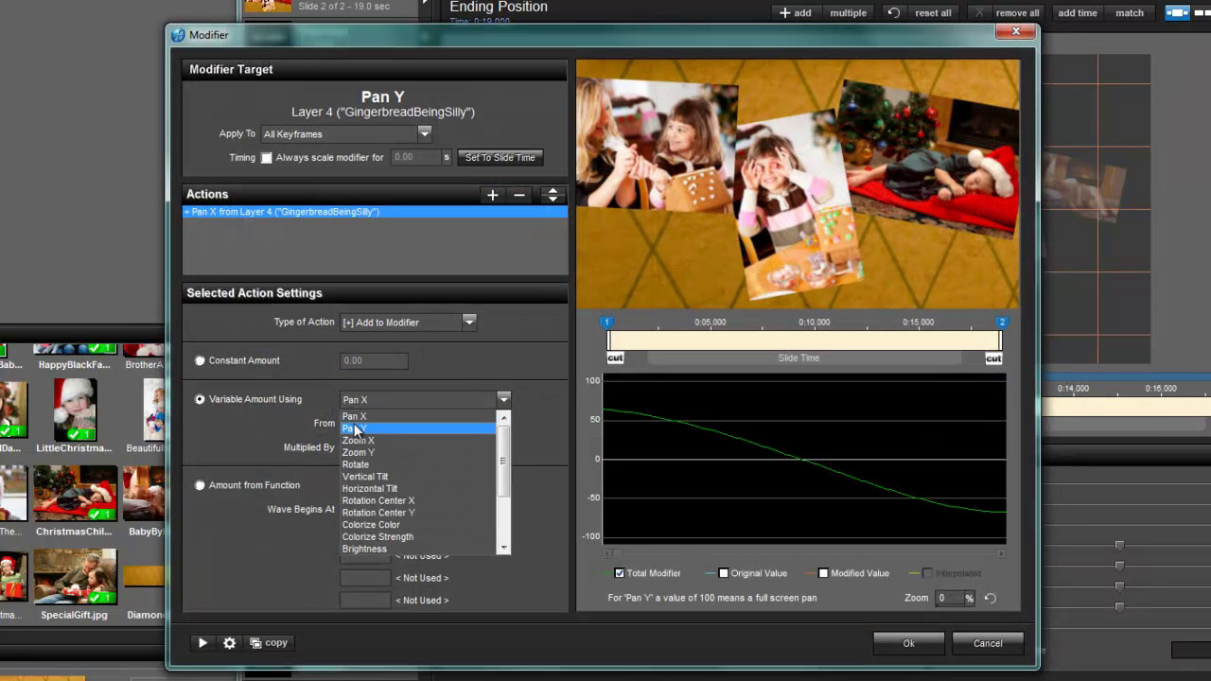
click(353, 424)
click(395, 426)
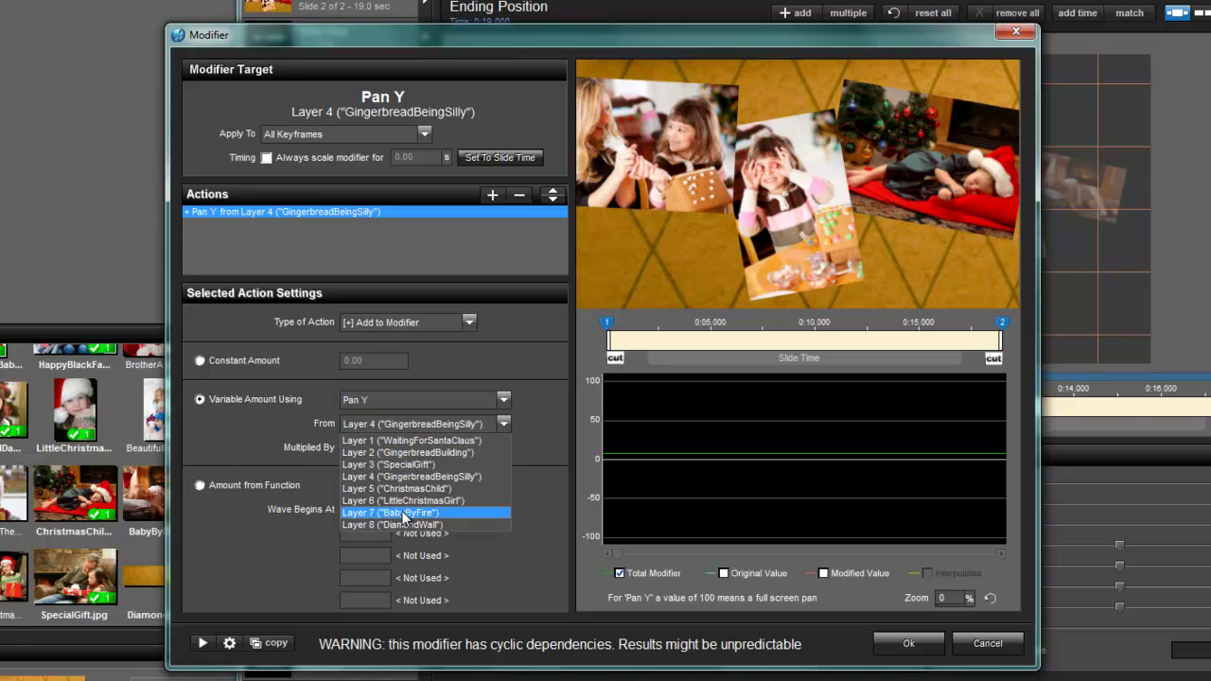
click(448, 523)
click(908, 643)
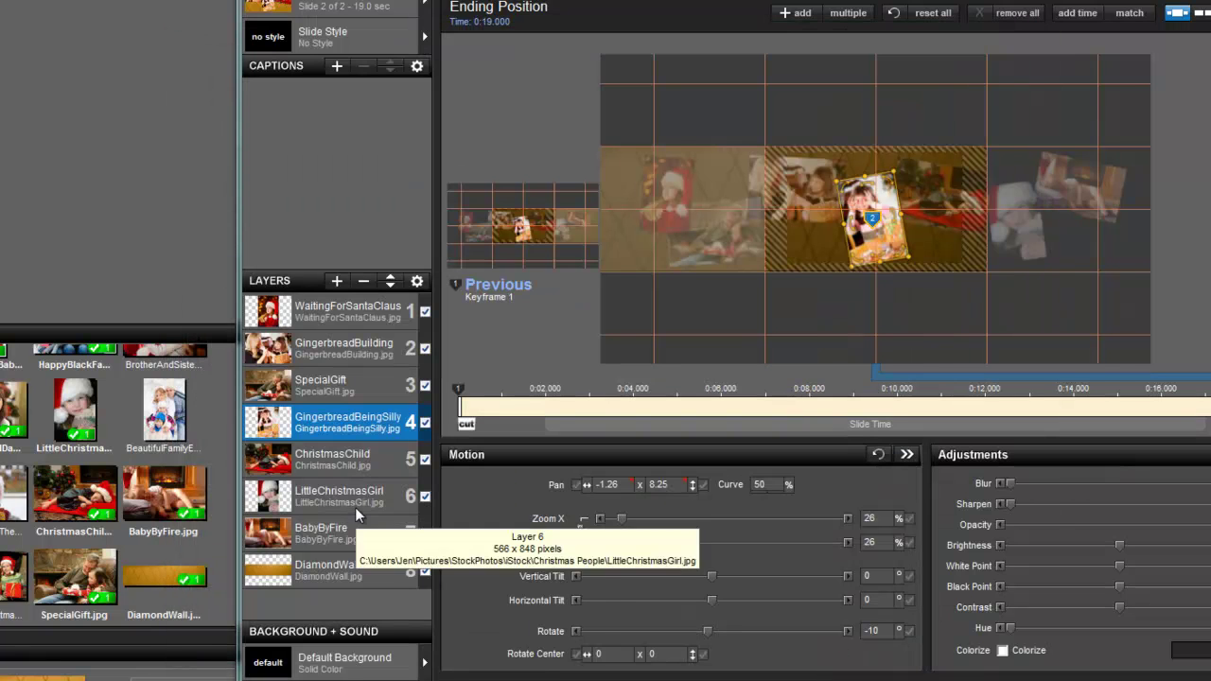
- Give ChristmasChild a Pan X modifier following DiamondWall's Pan X
click(364, 465)
right_click(606, 491)
click(652, 611)
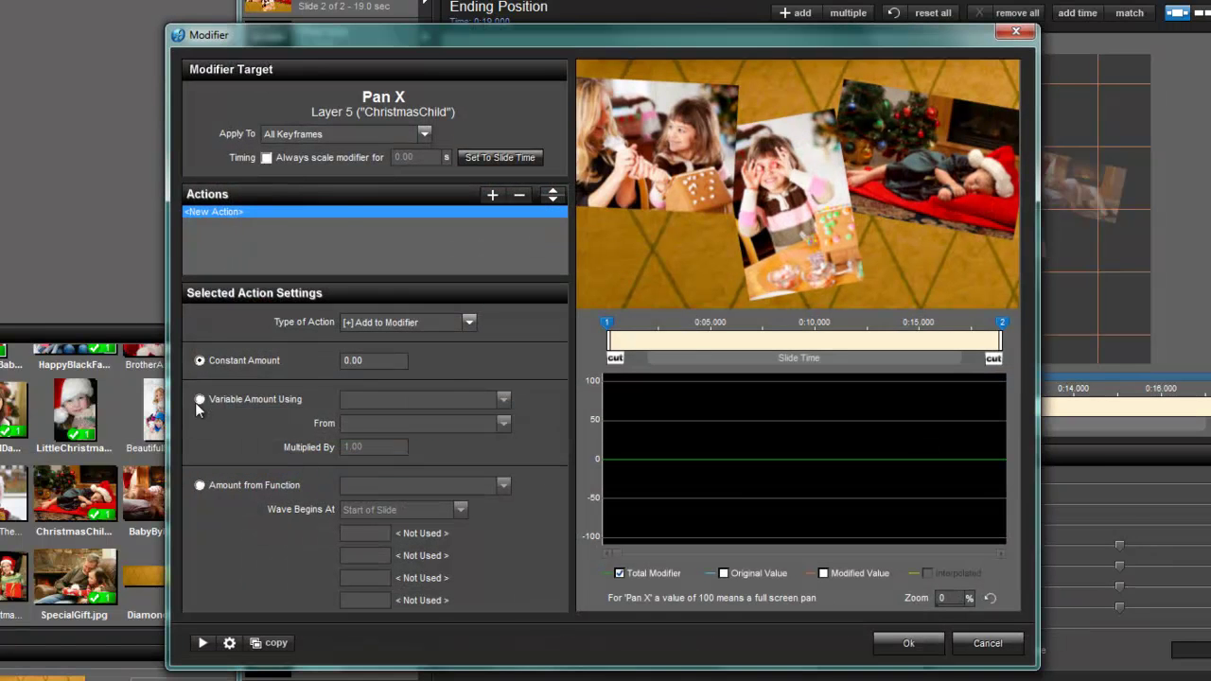
click(199, 400)
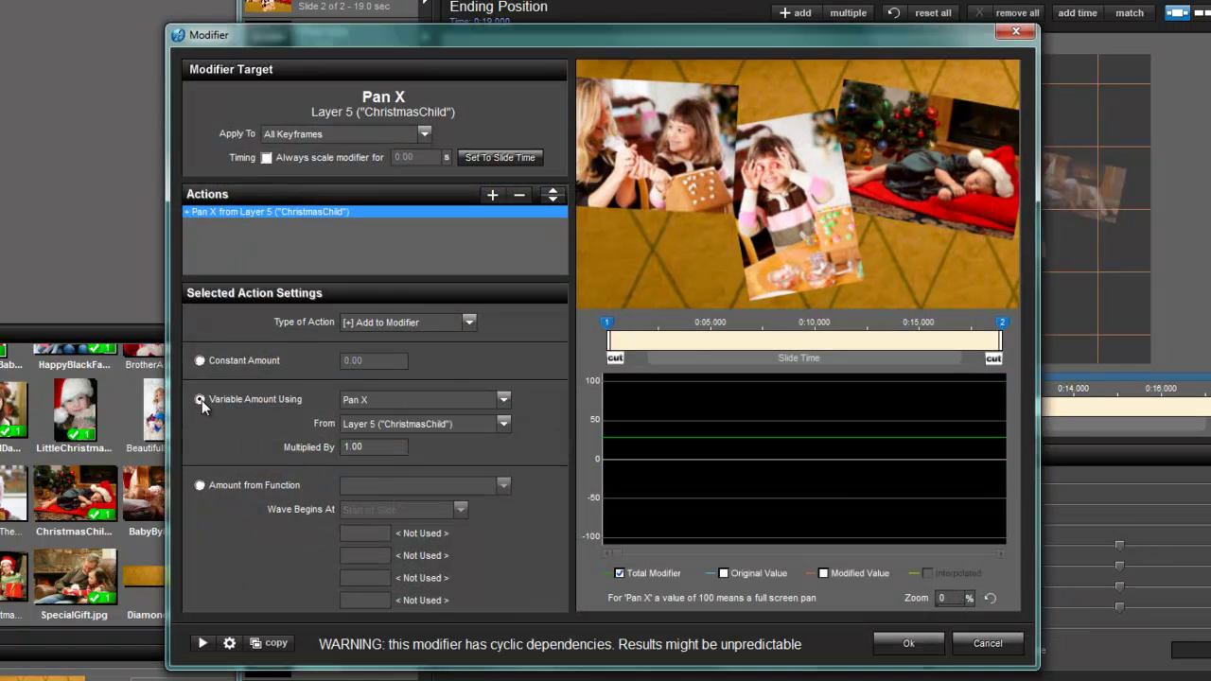
click(374, 423)
click(407, 522)
click(905, 646)
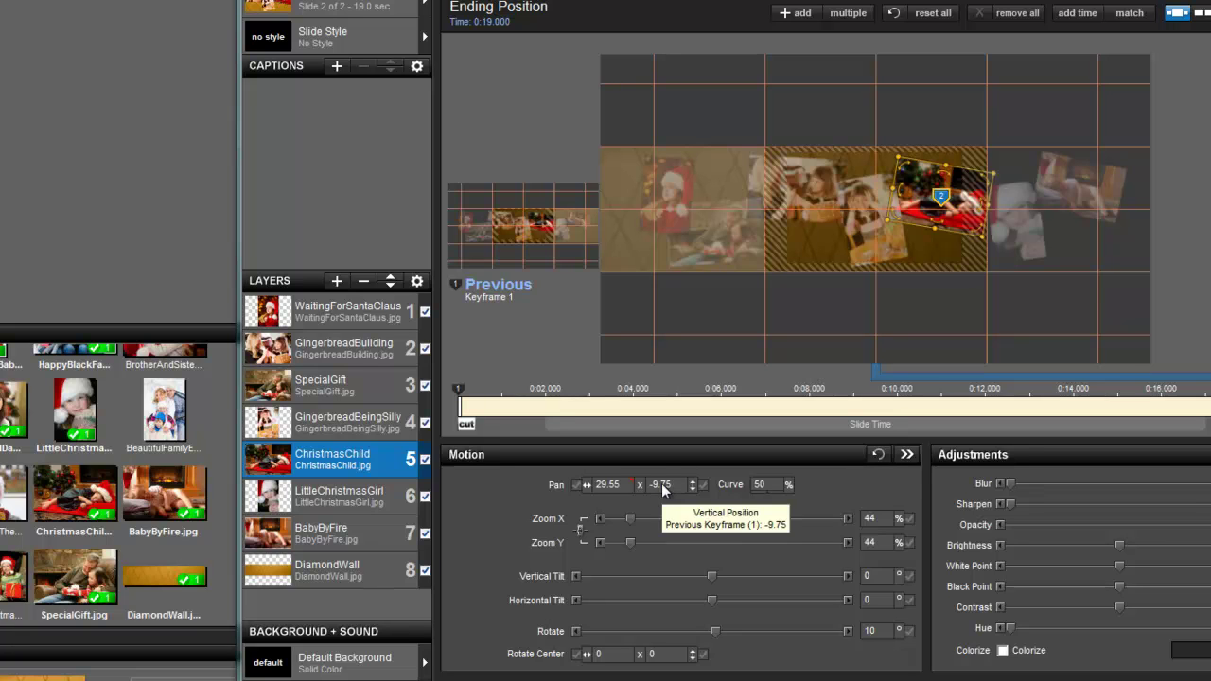
- Add a variable Pan Y modifier to ChristmasChild's vertical pan, taken from the DiamondWall layer
right_click(662, 489)
click(739, 610)
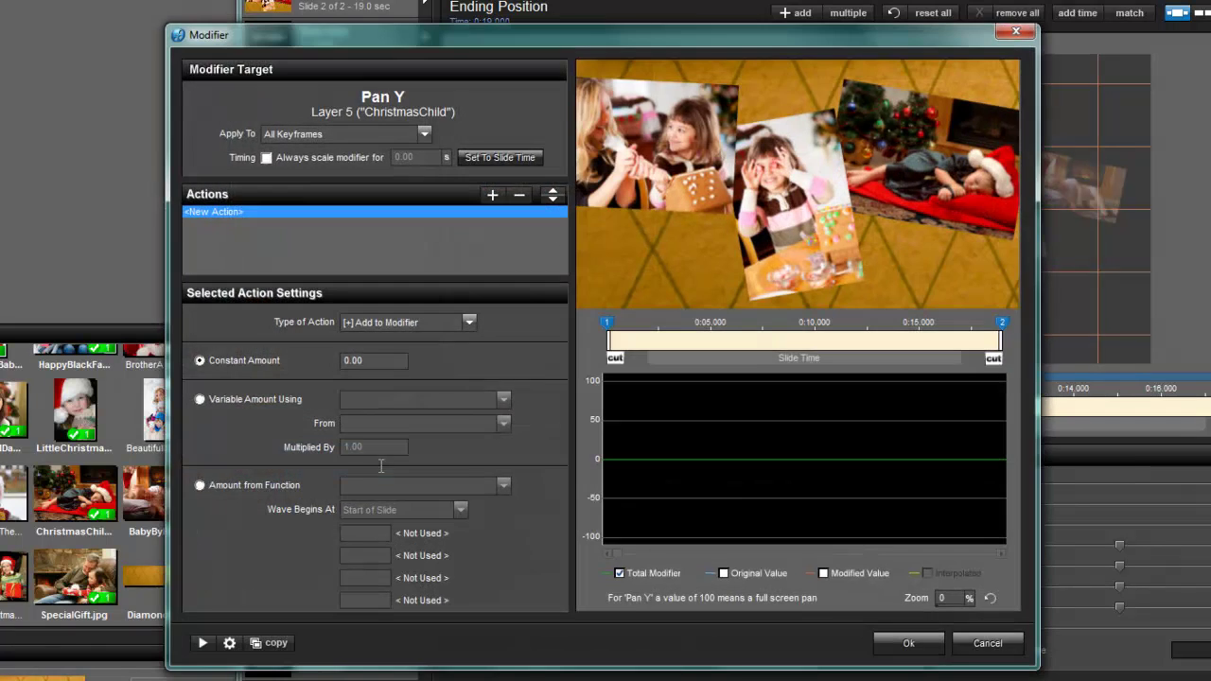
click(200, 397)
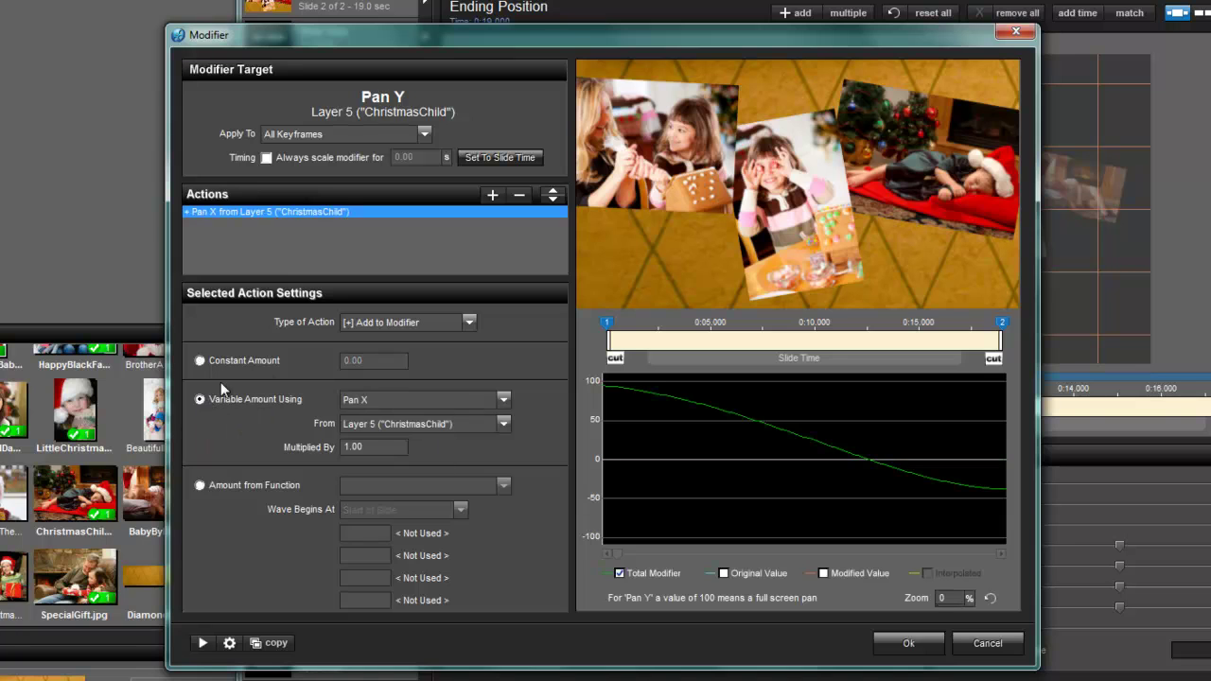
click(392, 399)
click(386, 425)
click(433, 425)
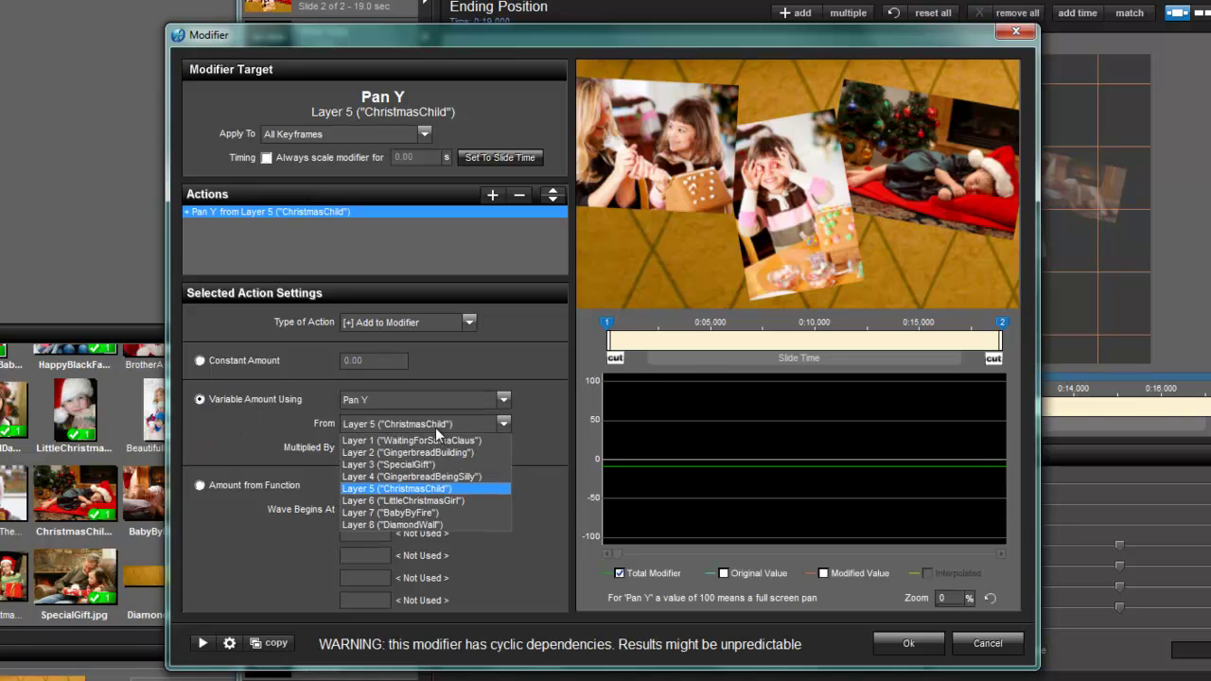
click(433, 525)
click(906, 643)
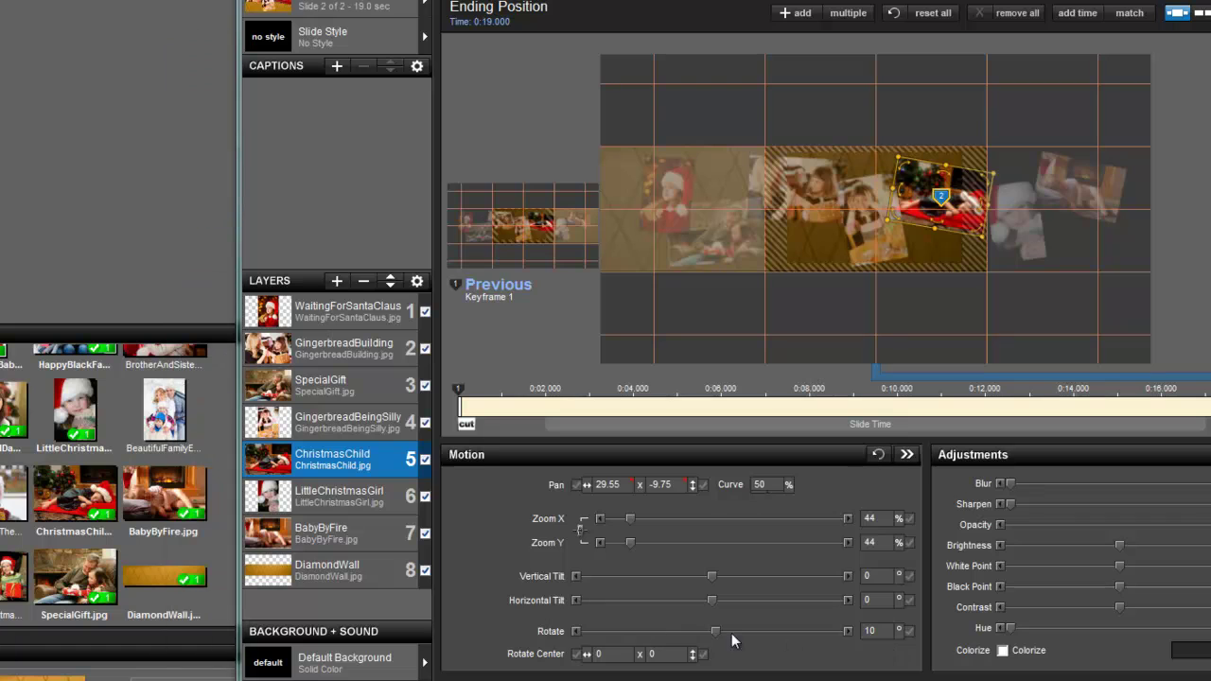
- On LittleChristmasGirl, add a variable Pan X modifier taken from DiamondWall
click(334, 502)
right_click(601, 487)
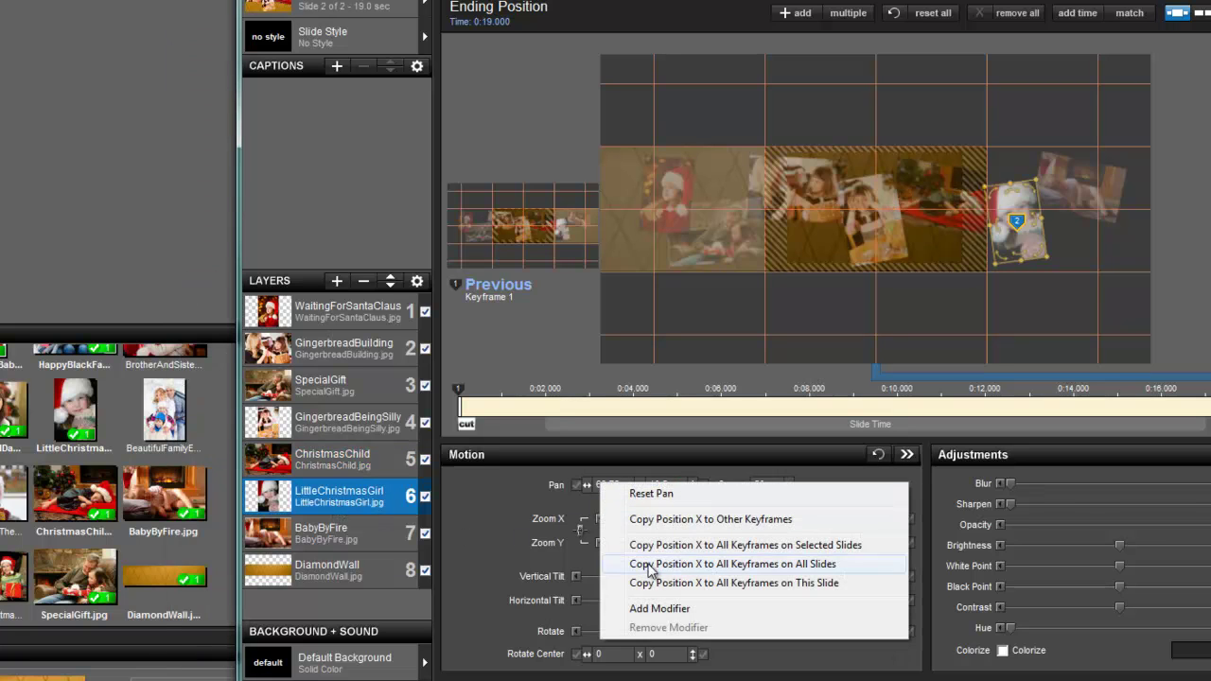
click(652, 610)
click(201, 399)
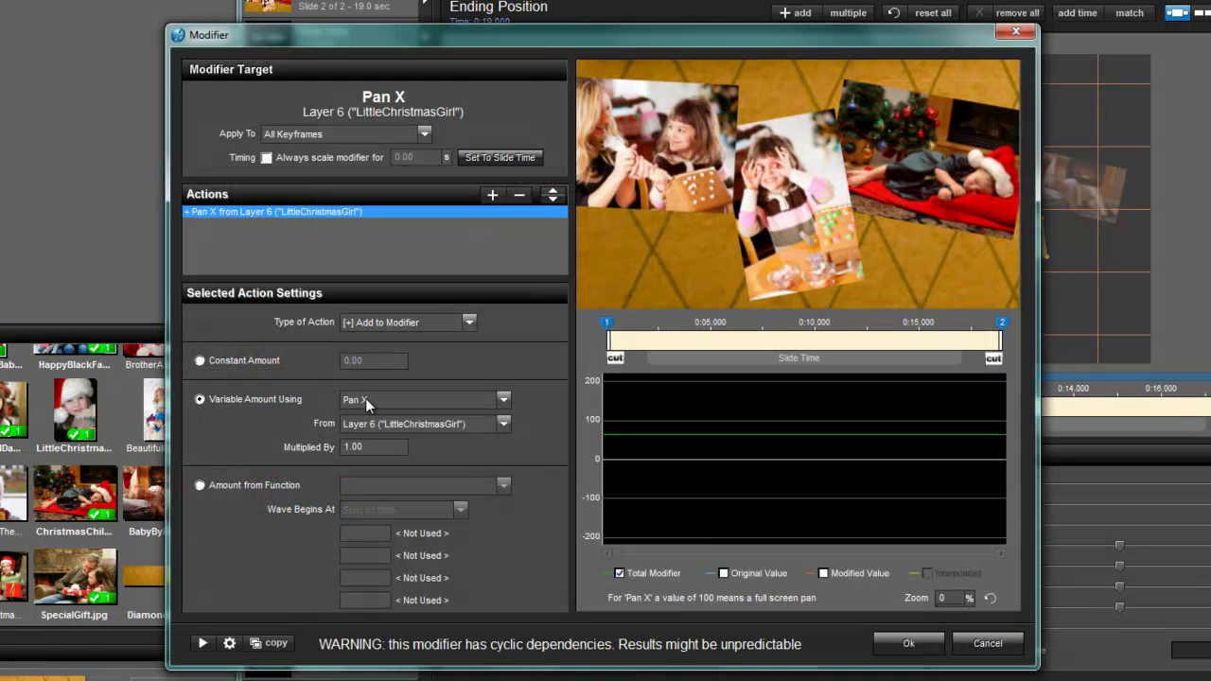
click(378, 423)
click(380, 516)
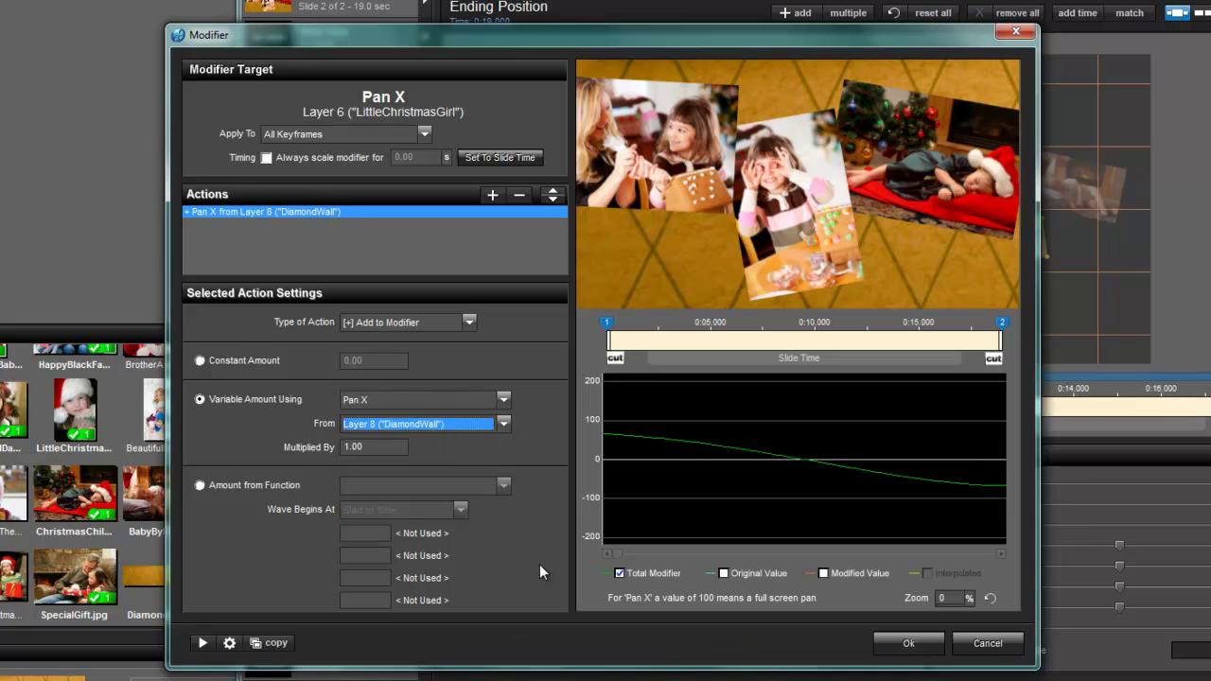
click(908, 643)
- Add a variable Pan Y modifier to LittleChristmasGirl's vertical pan from DiamondWall
right_click(670, 483)
click(730, 610)
click(200, 399)
click(364, 400)
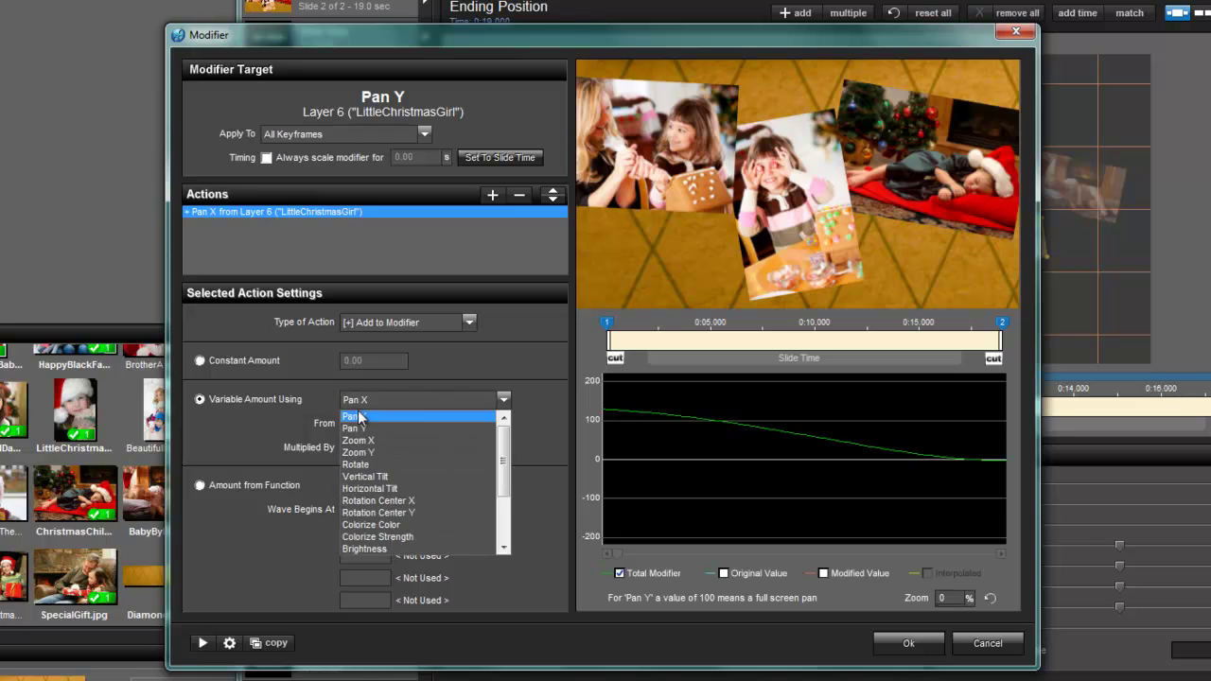
click(370, 422)
click(398, 423)
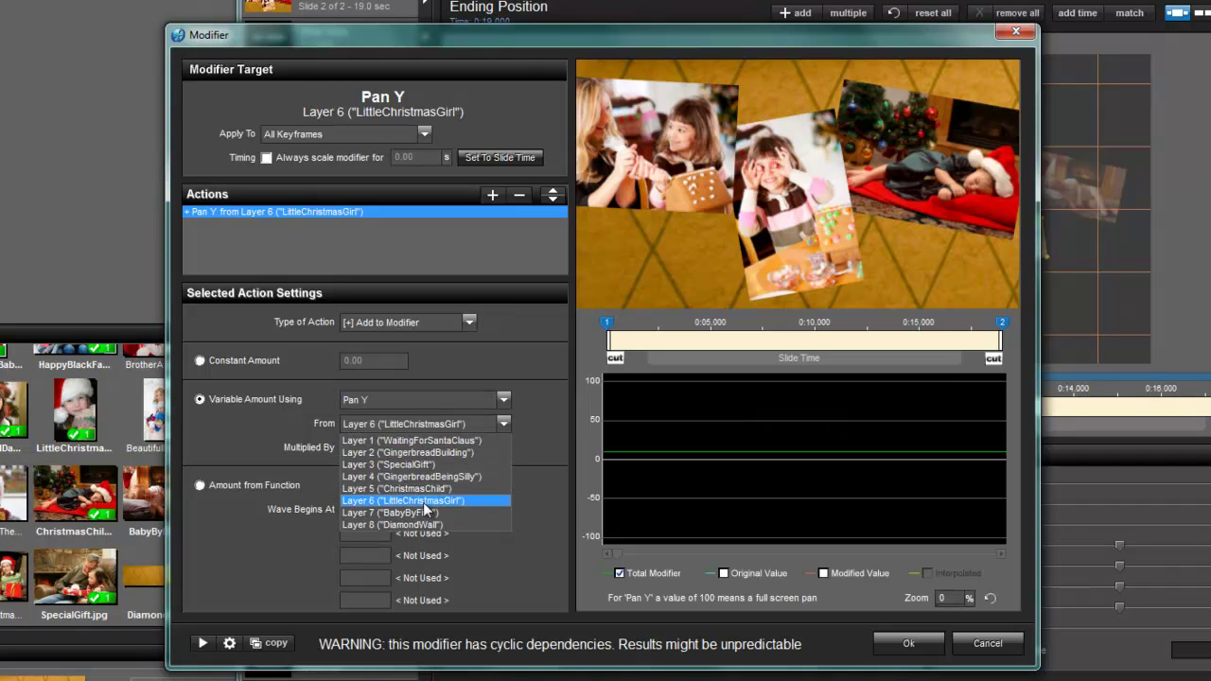
click(426, 522)
click(906, 644)
click(327, 533)
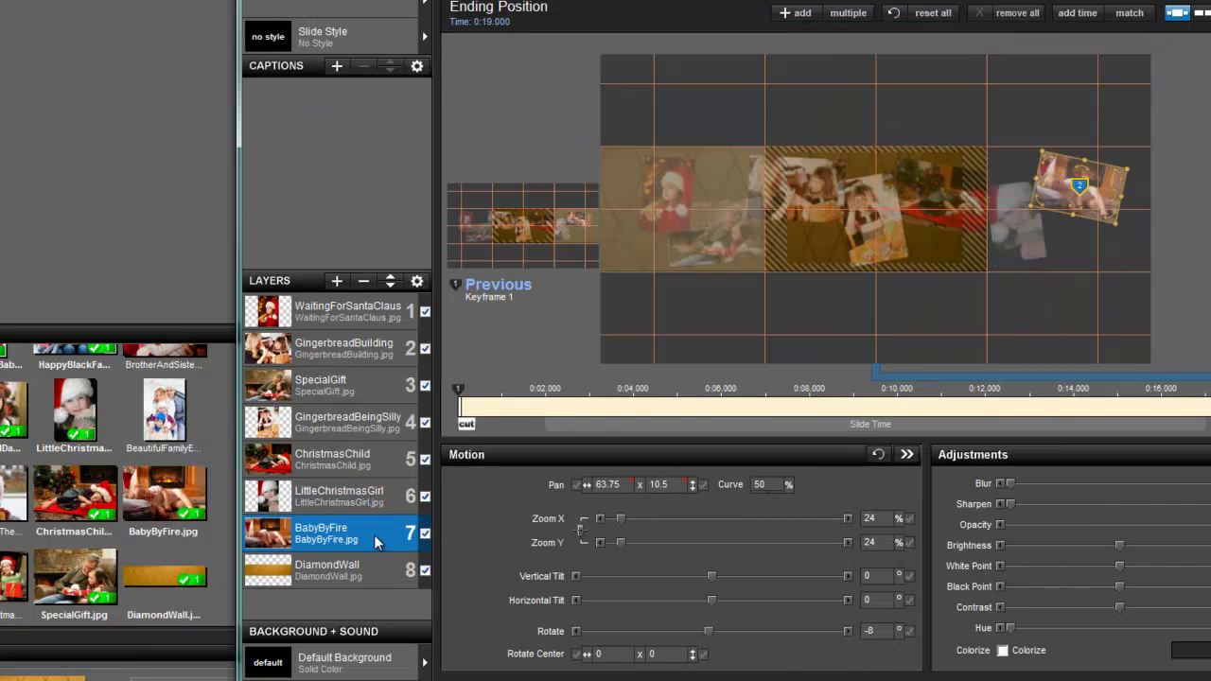
- Add a variable Pan X modifier to BabyByFire's horizontal pan from DiamondWall
right_click(607, 486)
click(665, 612)
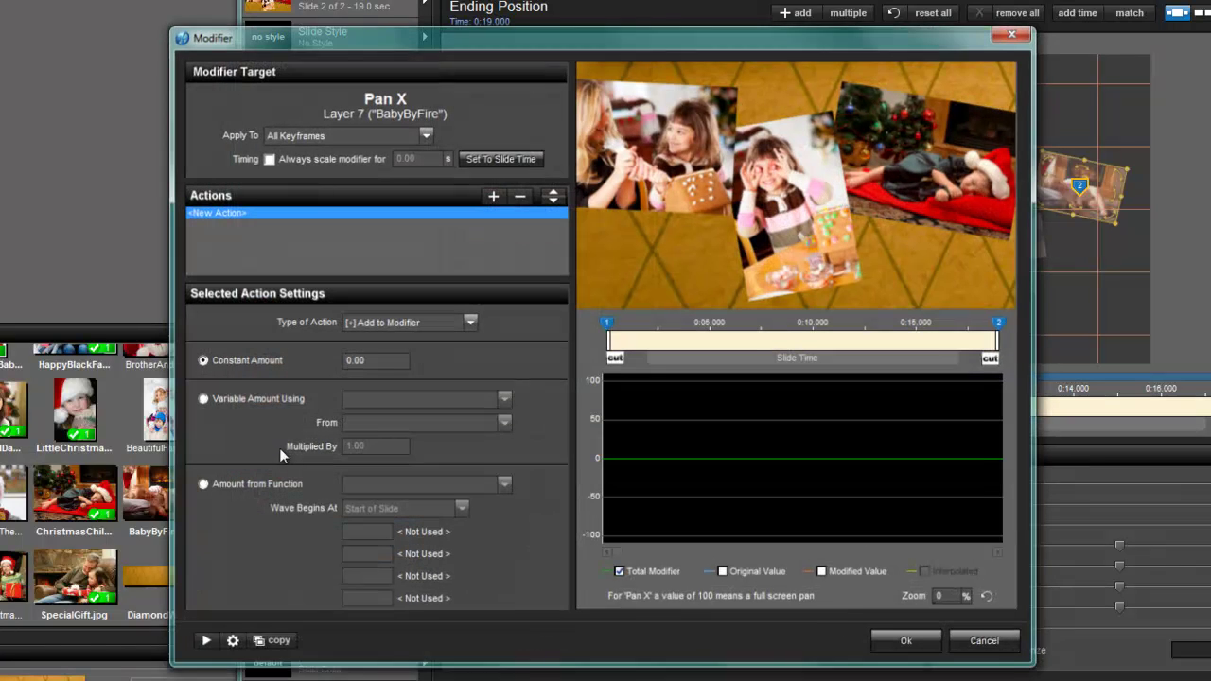
click(199, 399)
click(371, 424)
click(416, 523)
click(908, 643)
- Add a variable Pan Y modifier to BabyByFire's vertical pan from DiamondWall
right_click(674, 480)
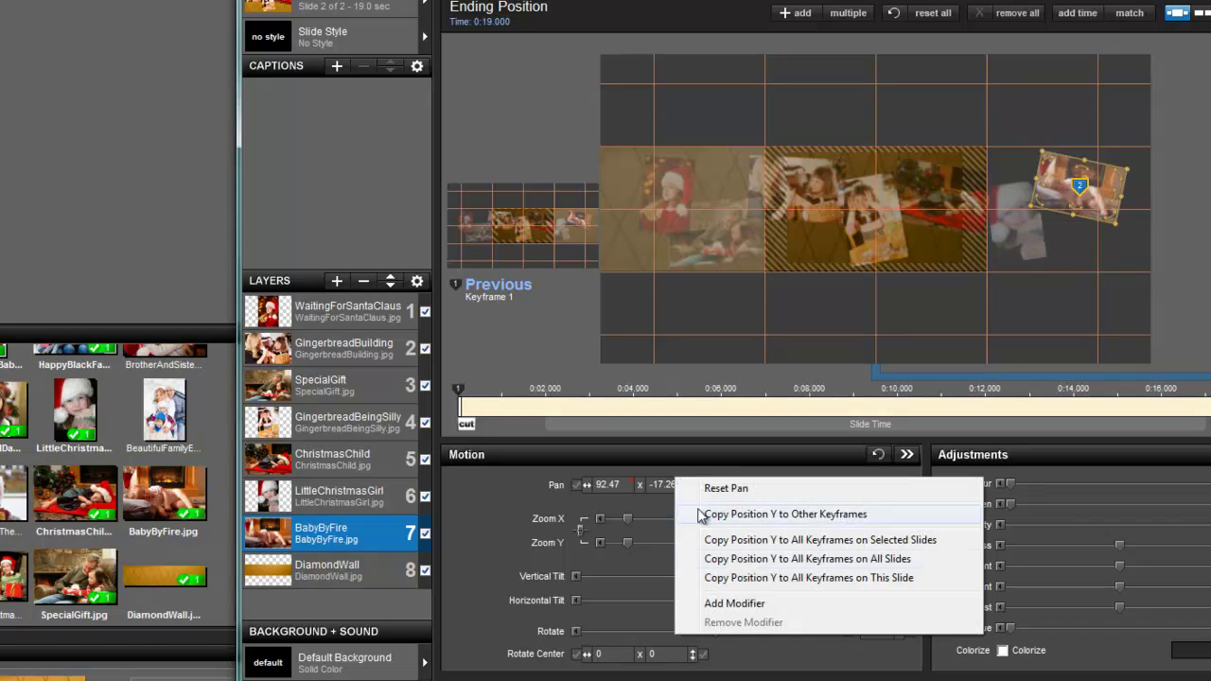
click(705, 605)
click(219, 400)
click(385, 399)
click(375, 429)
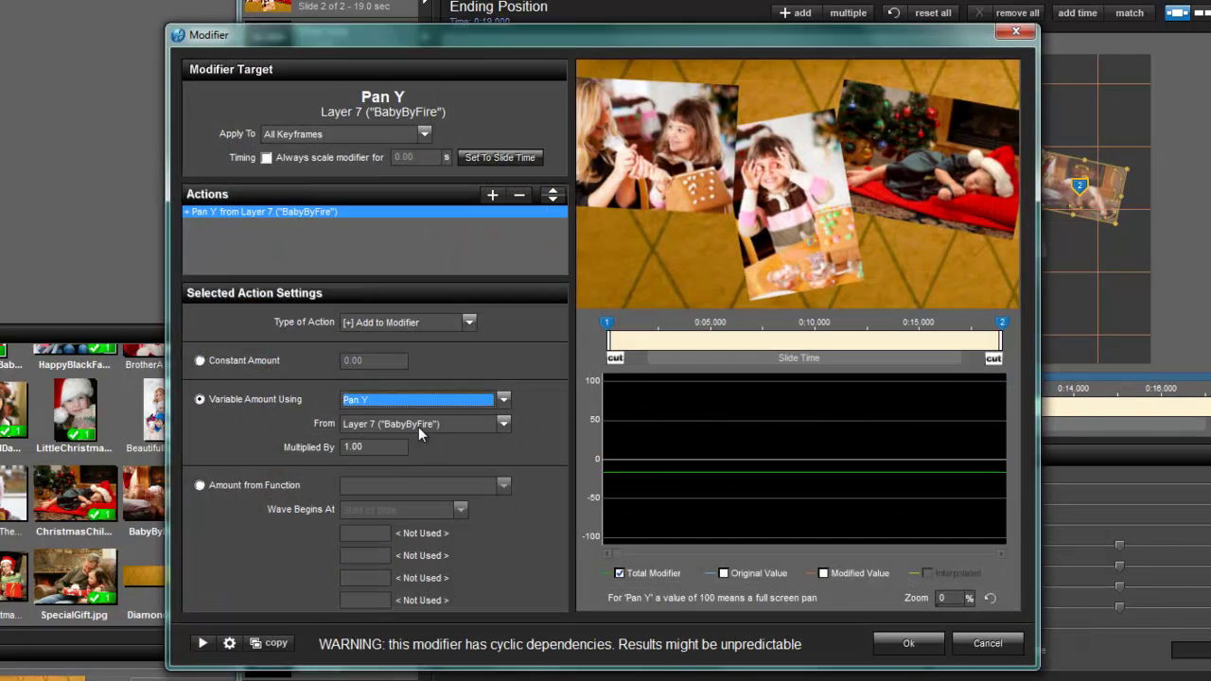
click(418, 425)
click(421, 526)
click(908, 643)
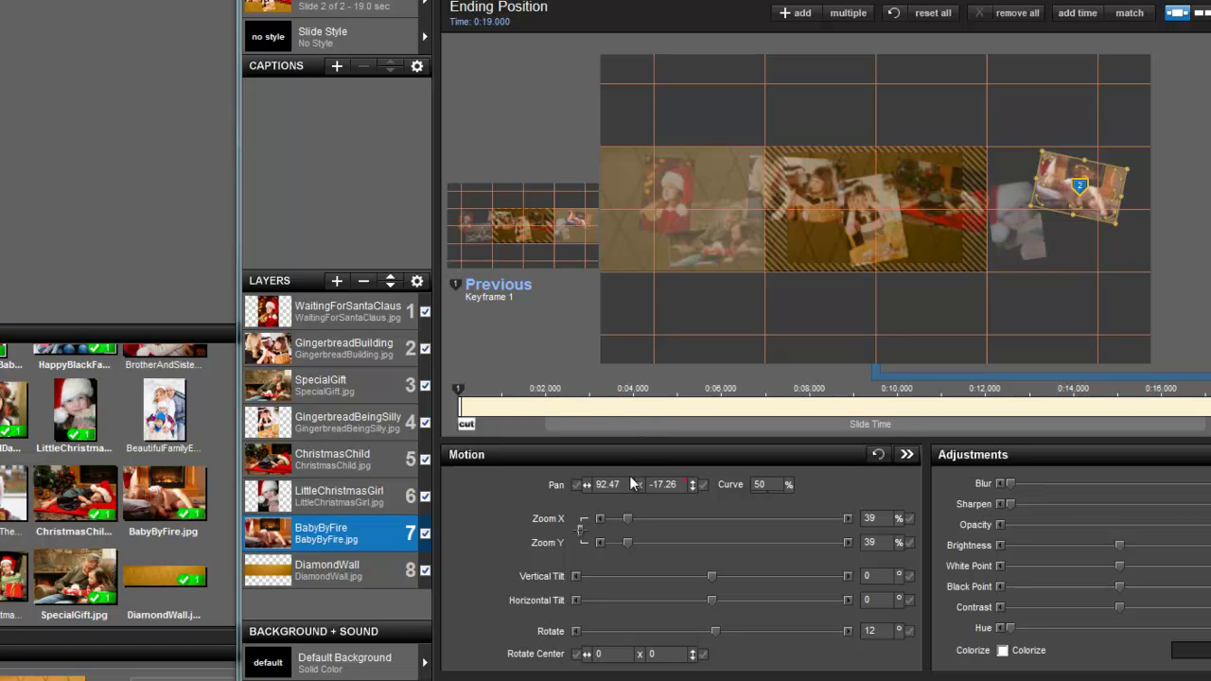
mouse_move(630, 420)
mouse_down()
mouse_move(955, 426)
mouse_move(700, 423)
mouse_move(829, 423)
mouse_move(726, 428)
mouse_up()
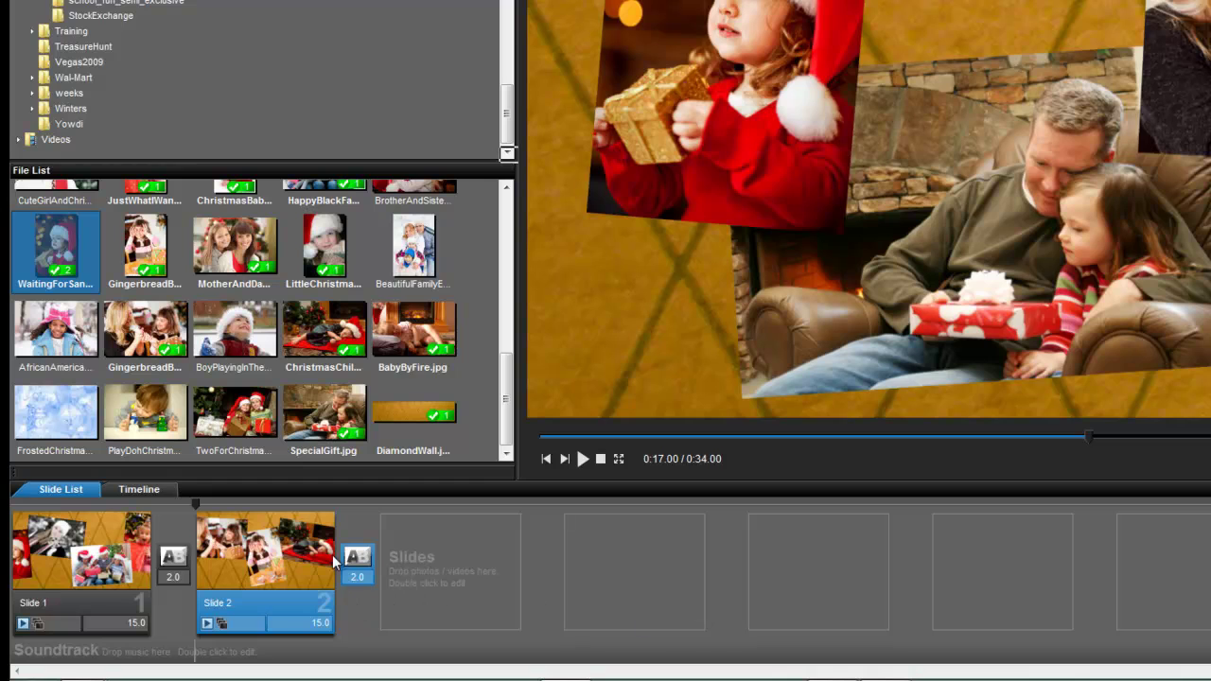
- Set Slide 2's duration to 30 seconds and play the show from Slide 2
click(320, 624)
text(30)
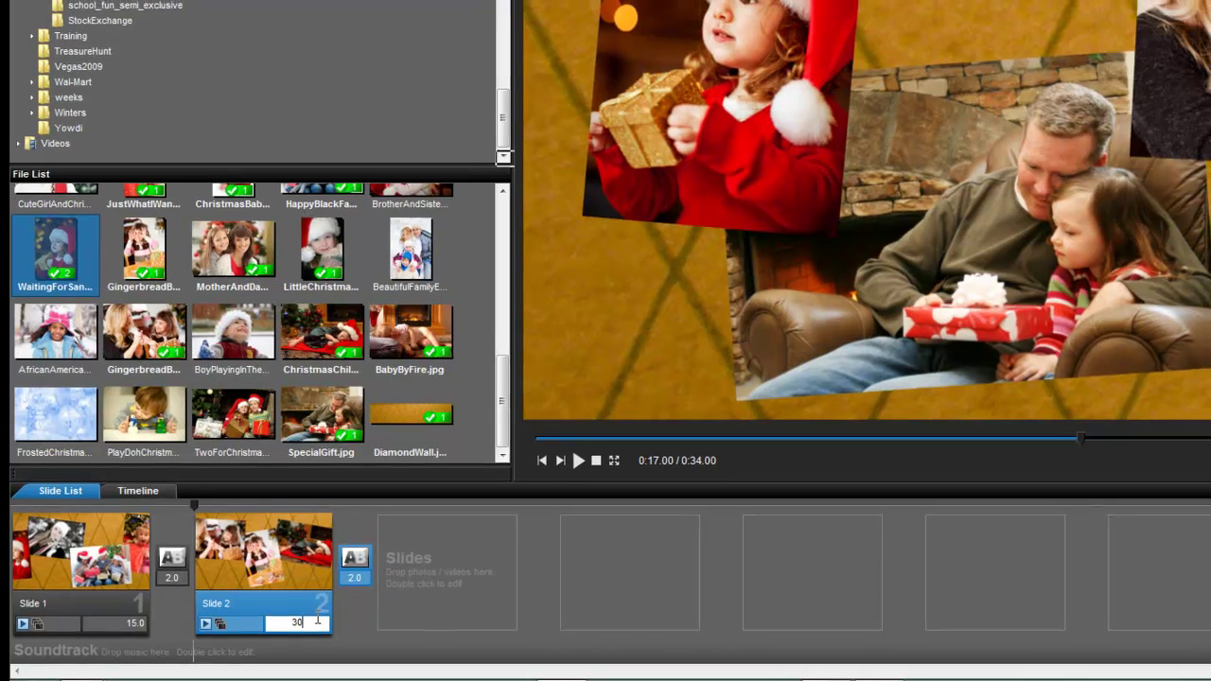
key(Return)
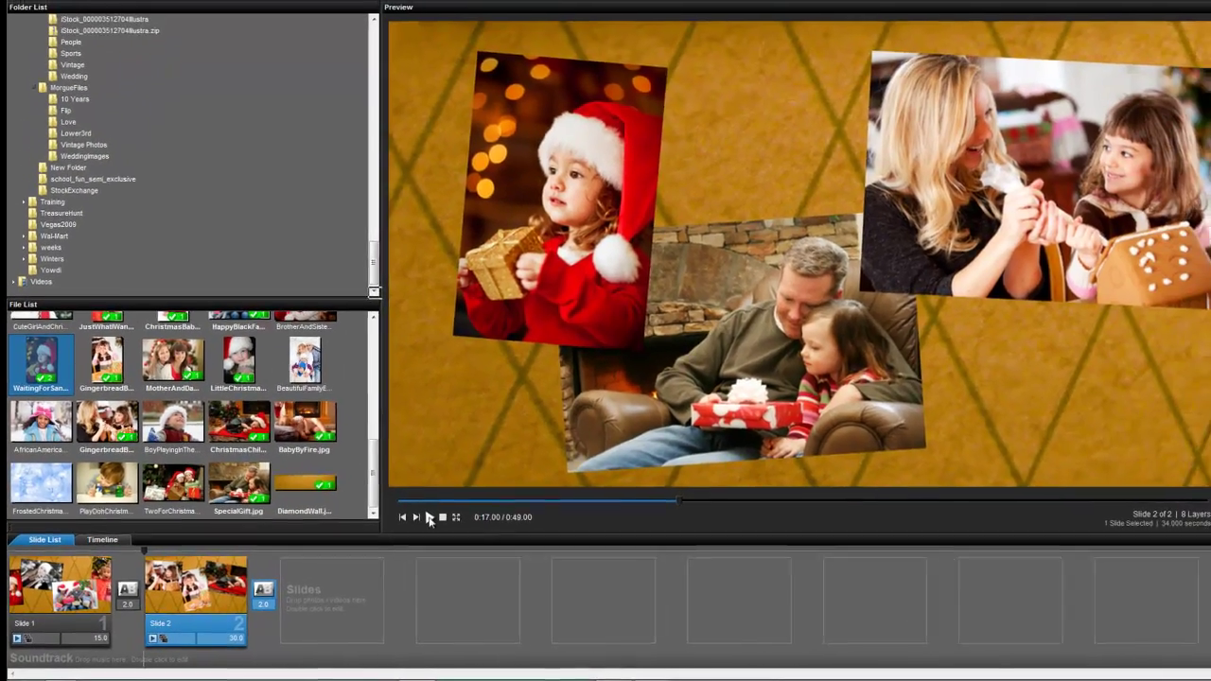
click(428, 517)
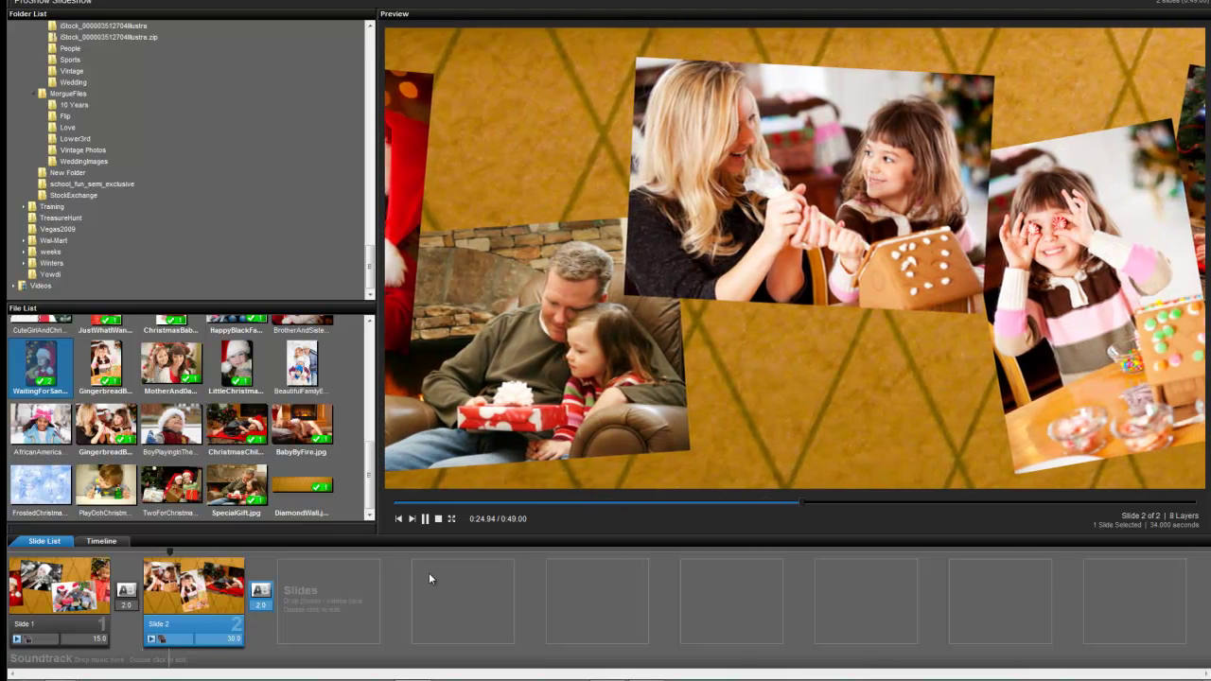
- Commit Slide 2's 8-second duration, replay it from its start, and pause at 0:19.10
click(424, 518)
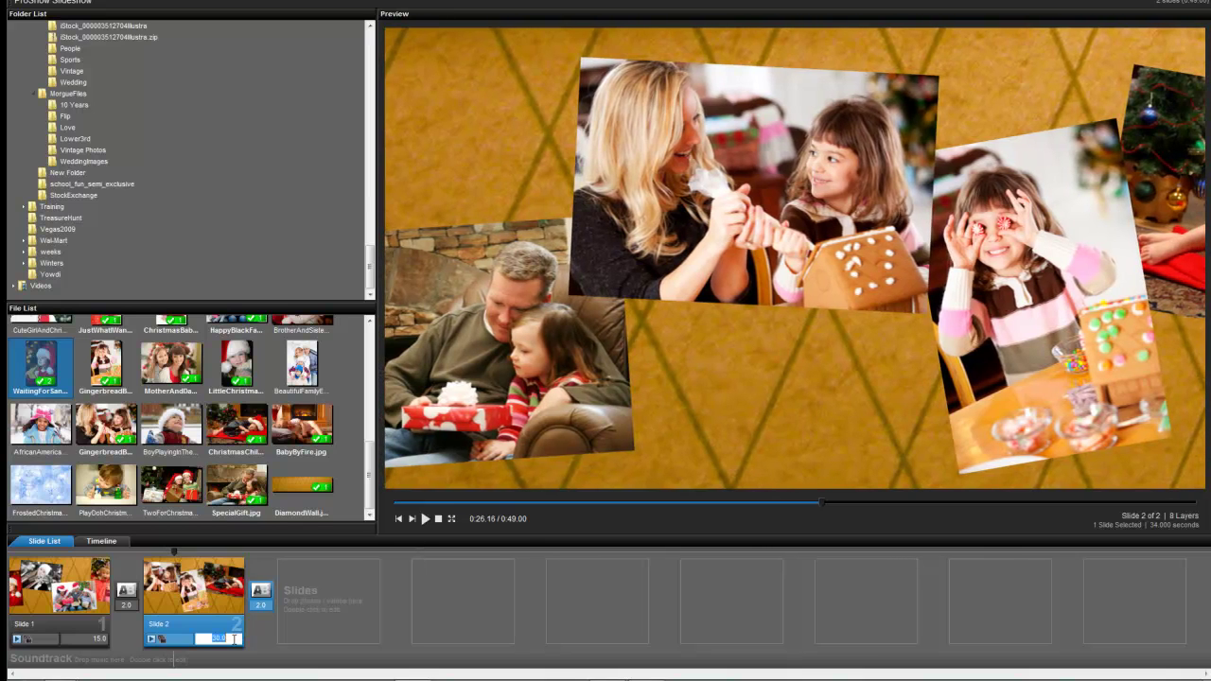
key(Return)
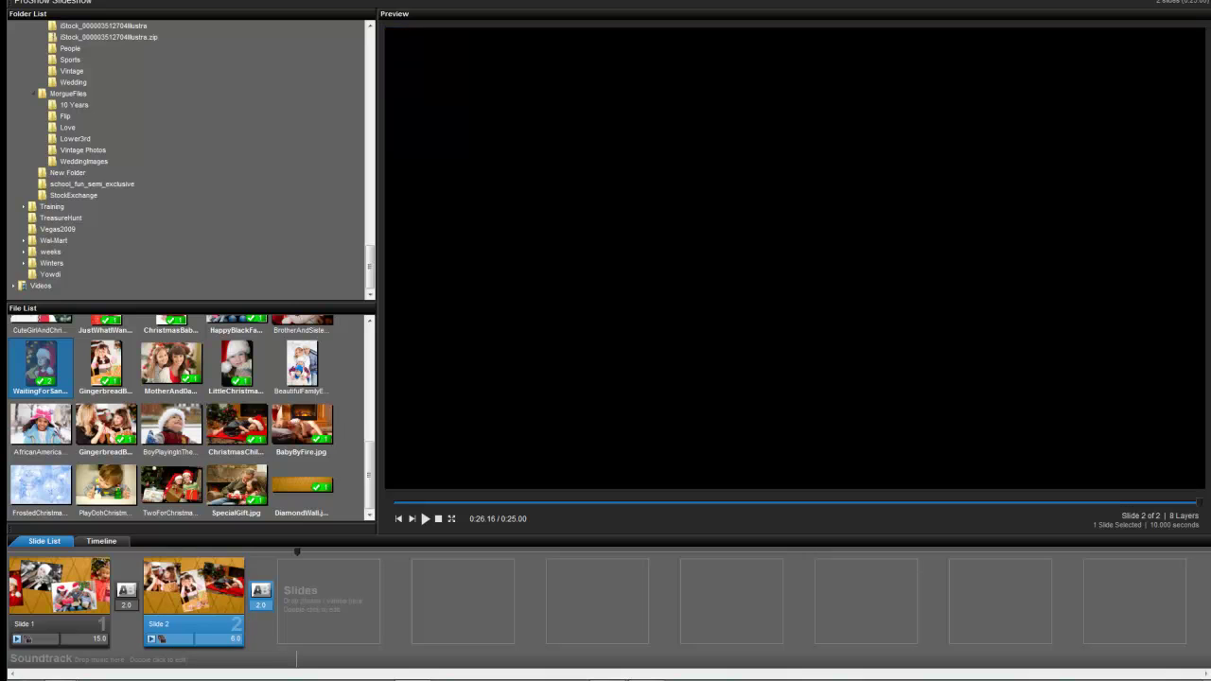
click(157, 551)
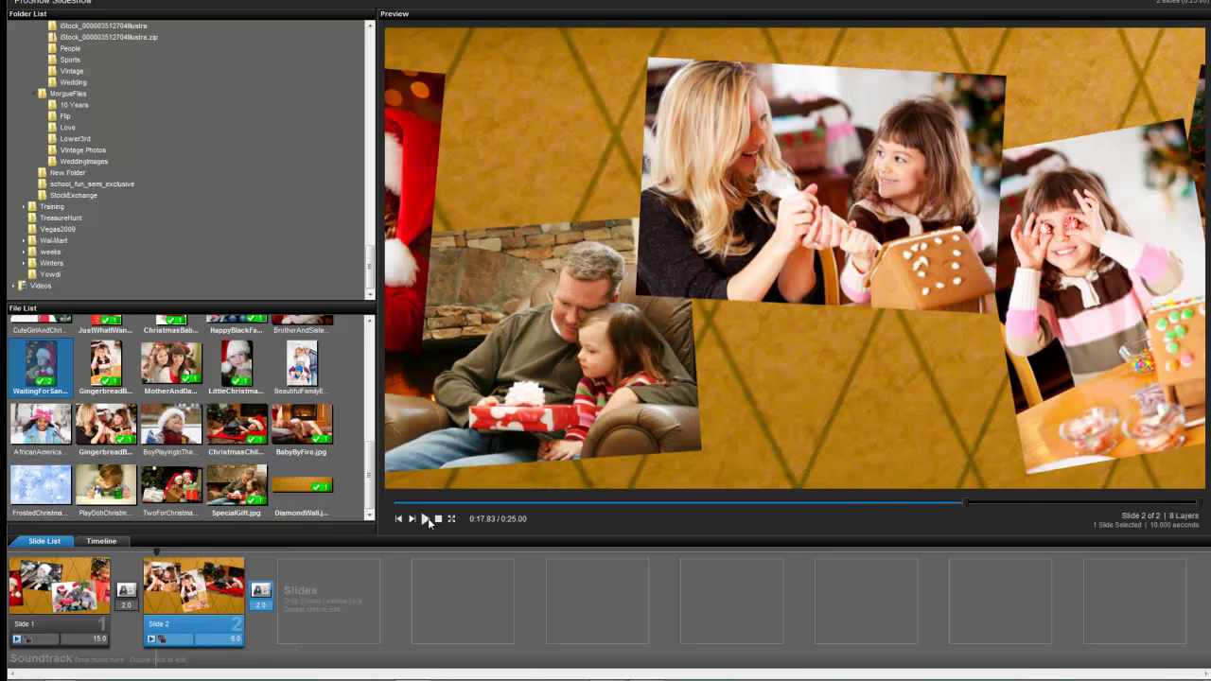
click(425, 518)
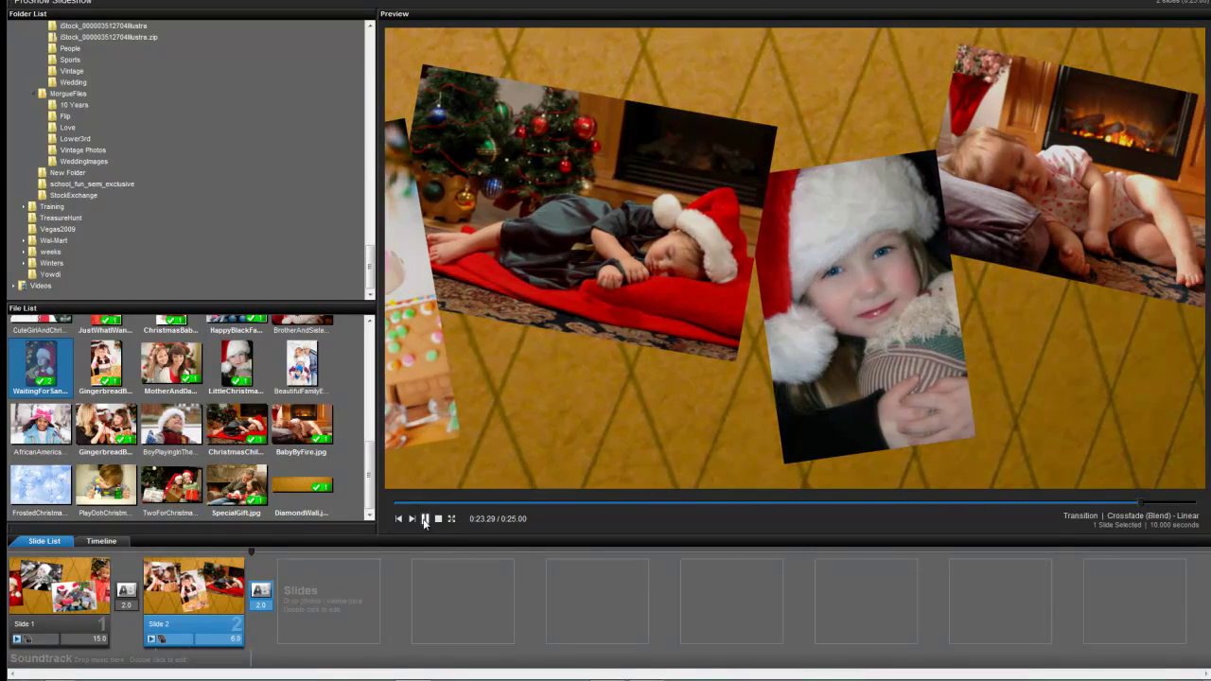
click(424, 518)
click(178, 555)
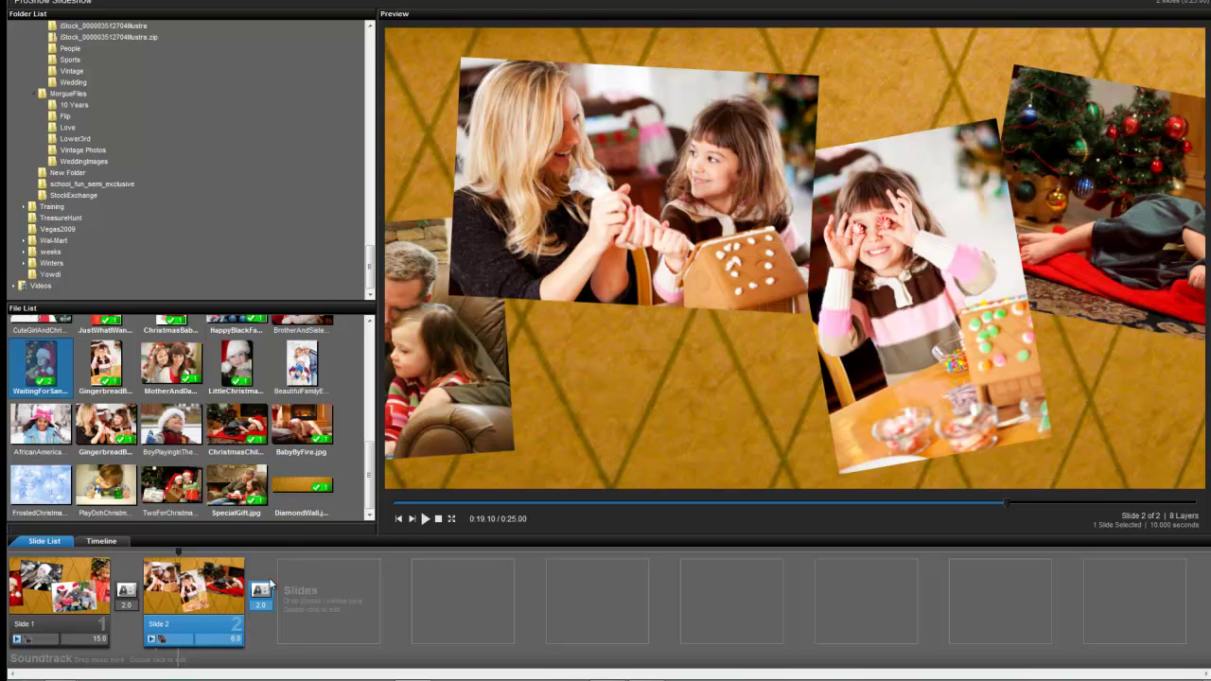
double_click(225, 589)
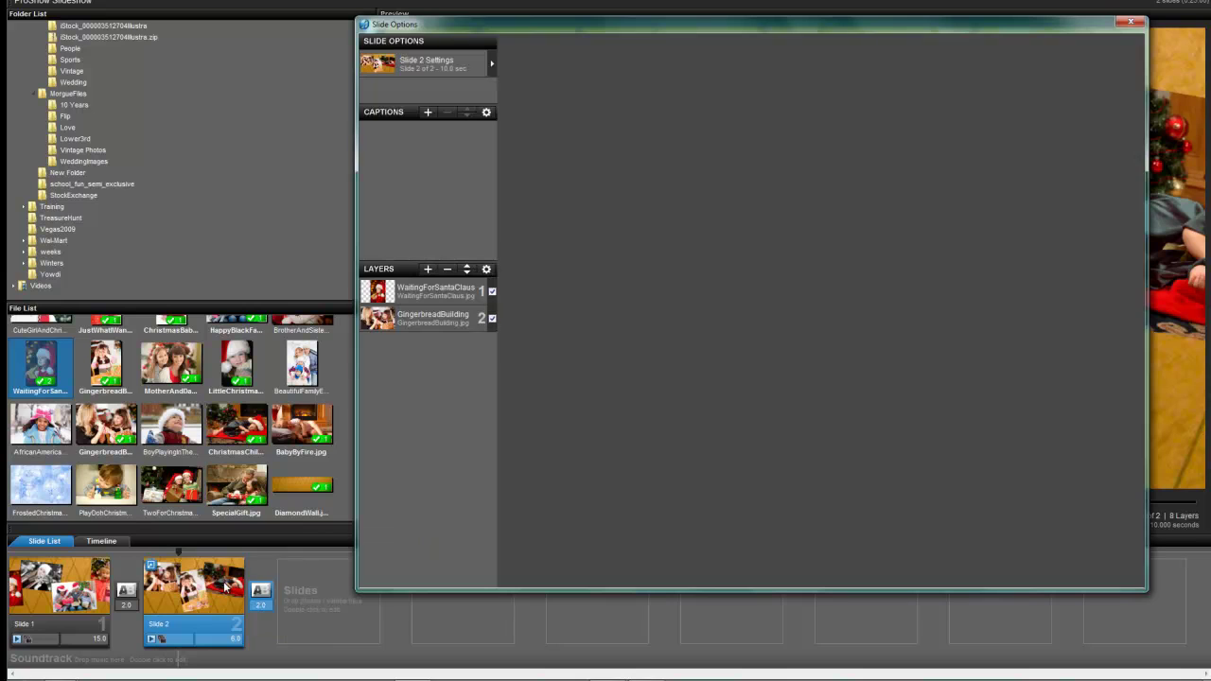
drag(607, 380, 925, 370)
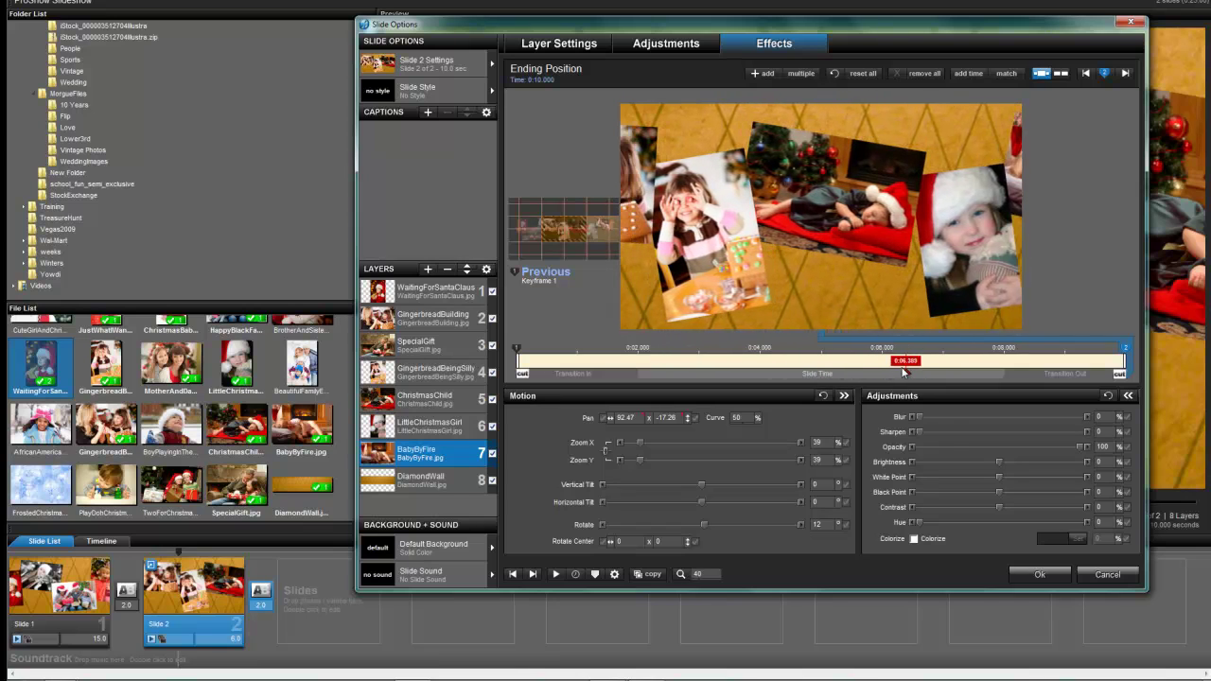
drag(897, 371, 701, 379)
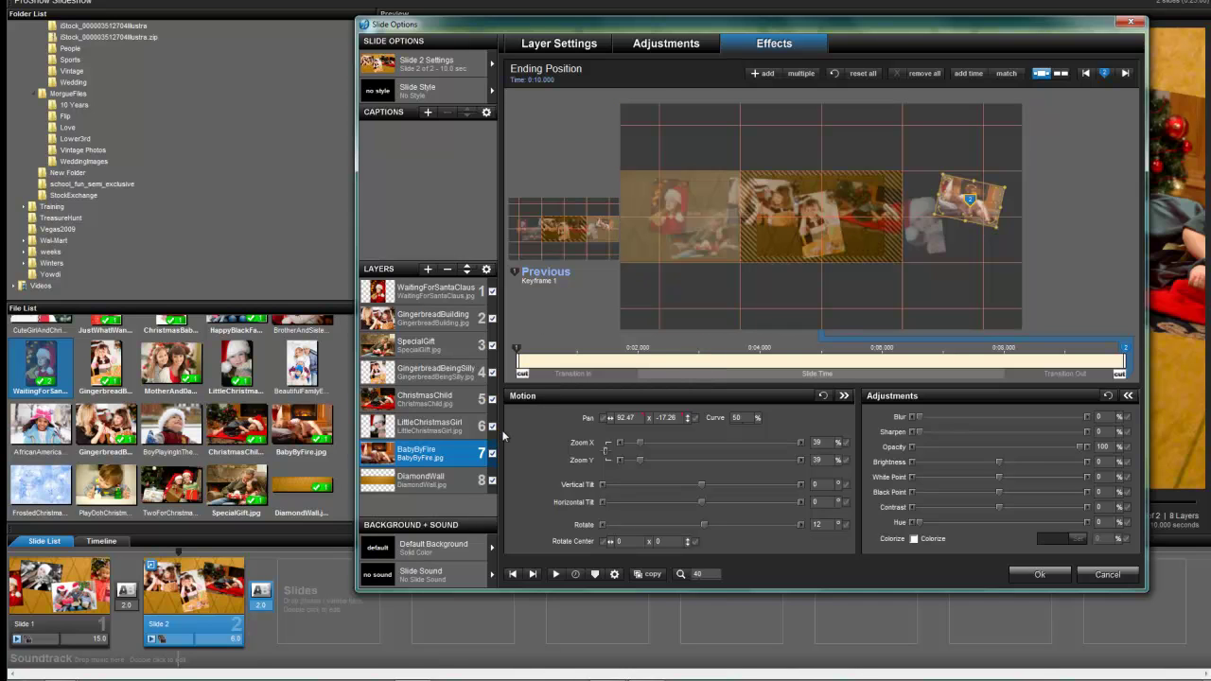
click(1037, 574)
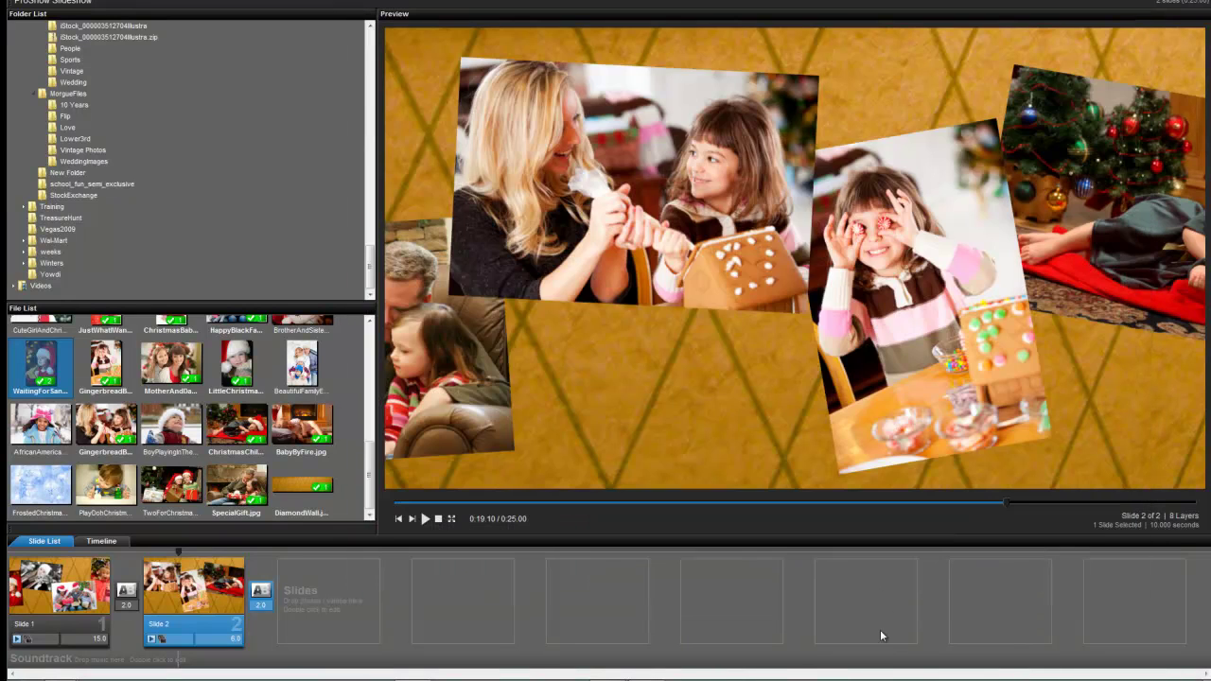